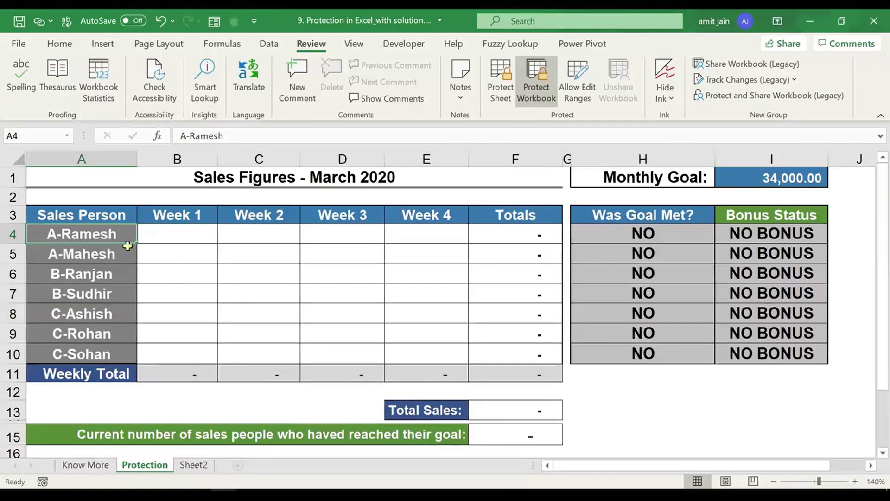
# Select each team's weekly cells and the whole B4:E10 block, reviewing its protection settings unchanged.
pyautogui.moveTo(157, 233); pyautogui.dragTo(421, 256)
pyautogui.click(115, 274)
pyautogui.moveTo(196, 278); pyautogui.dragTo(403, 291)
pyautogui.moveTo(207, 311); pyautogui.dragTo(414, 348)
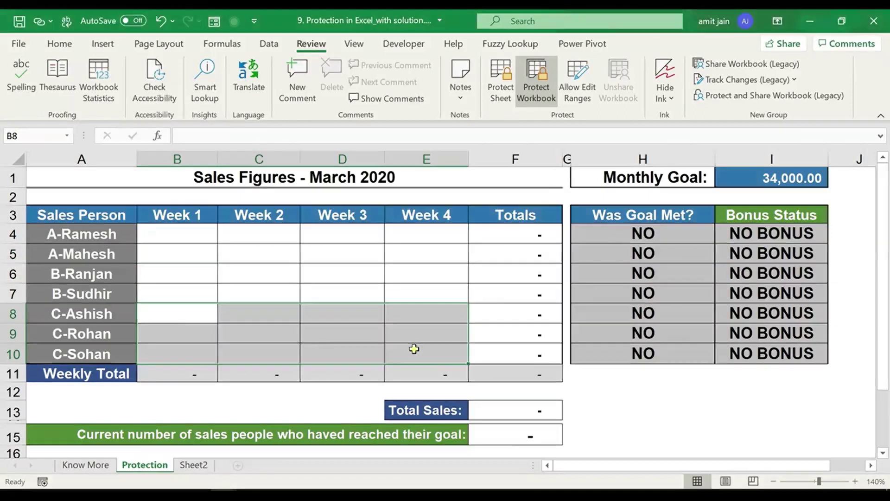
pyautogui.moveTo(195, 240); pyautogui.dragTo(425, 352)
pyautogui.rightClick(375, 313)
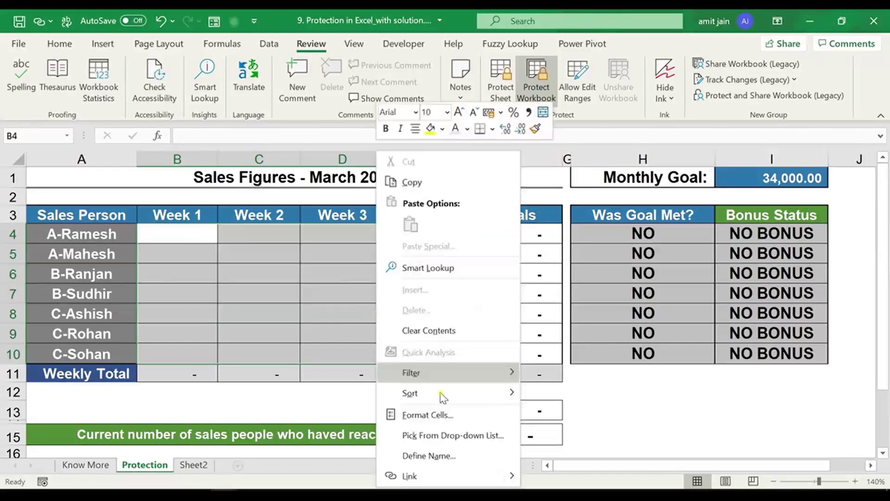
pyautogui.click(440, 414)
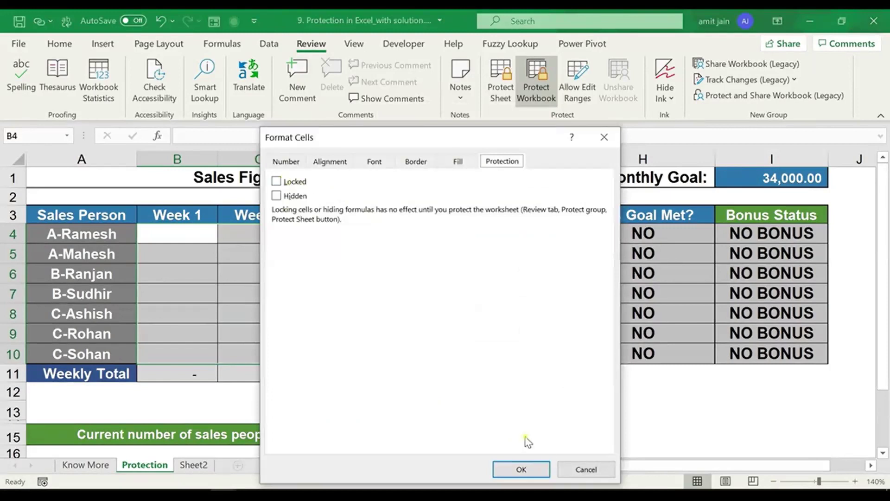
pyautogui.click(577, 470)
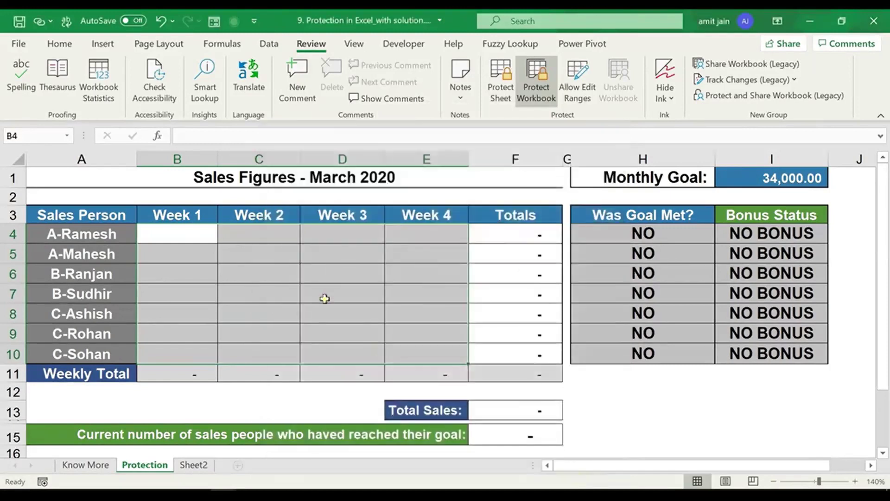
pyautogui.click(325, 299)
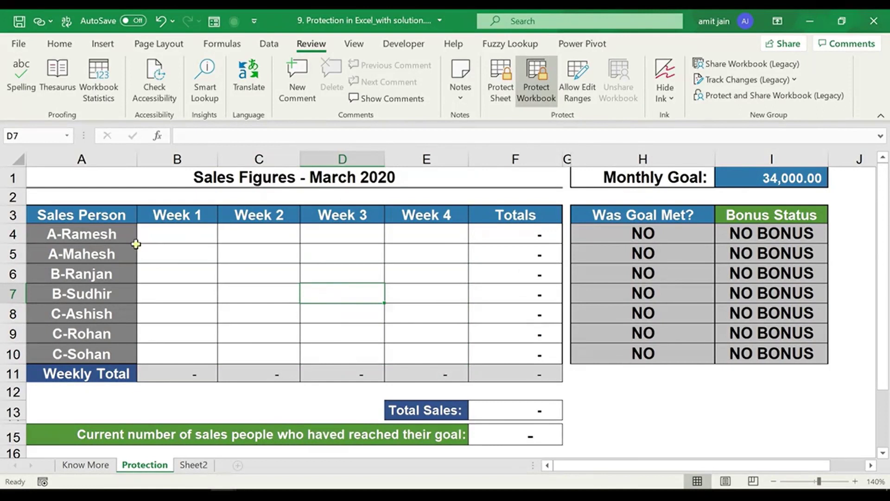
# Reselect the team blocks B4:E5, B6:E7 and B8:E10, then clear the selection.
pyautogui.moveTo(181, 239); pyautogui.dragTo(430, 253)
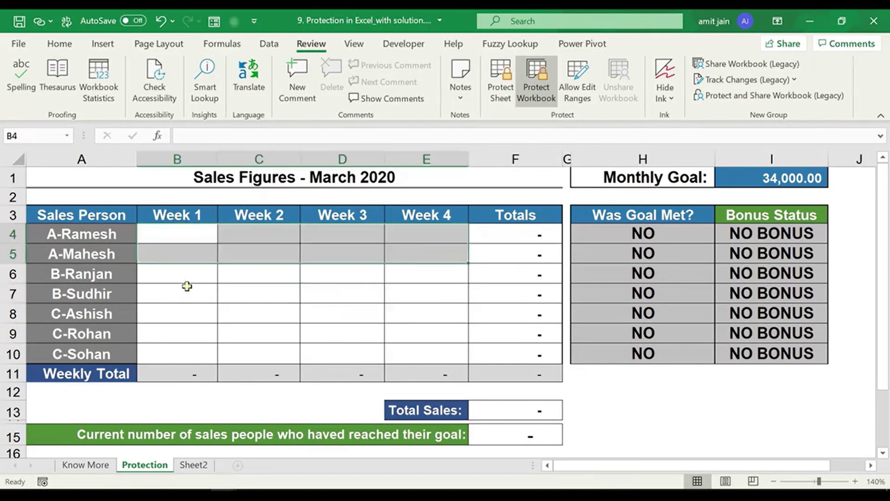
pyautogui.moveTo(185, 284); pyautogui.dragTo(436, 298)
pyautogui.moveTo(210, 312); pyautogui.dragTo(445, 351)
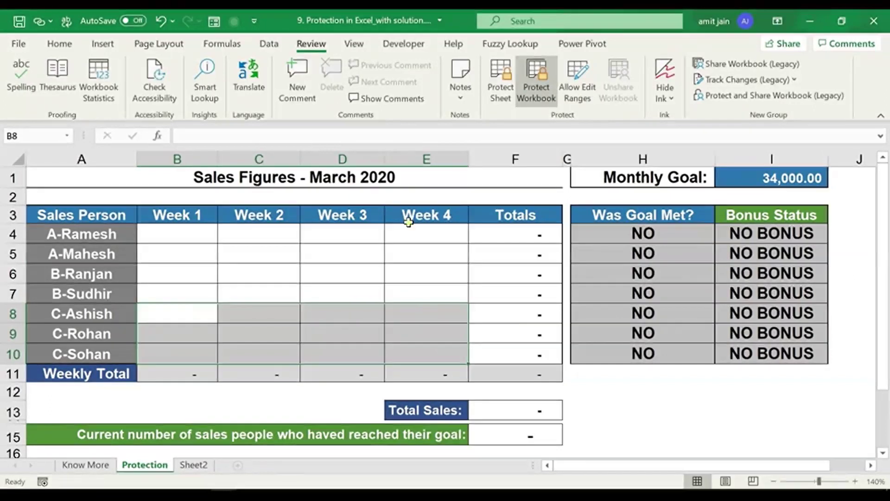
pyautogui.moveTo(163, 238); pyautogui.dragTo(431, 261)
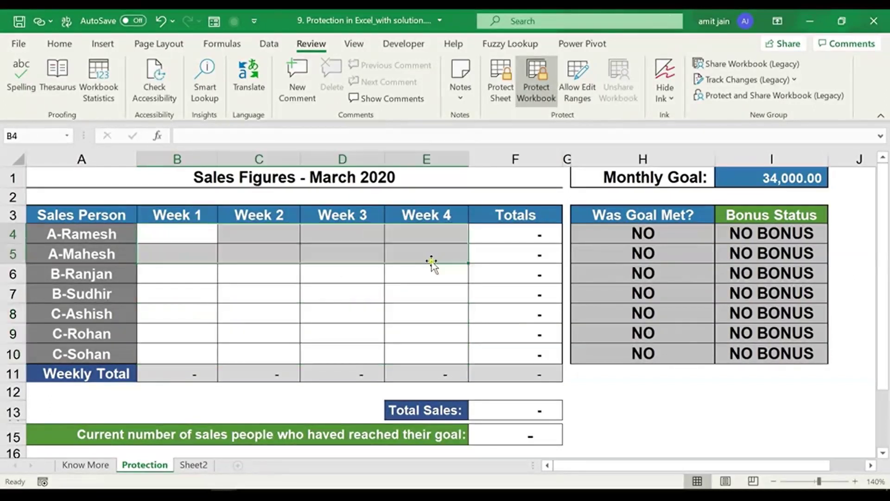
pyautogui.moveTo(171, 276); pyautogui.dragTo(418, 302)
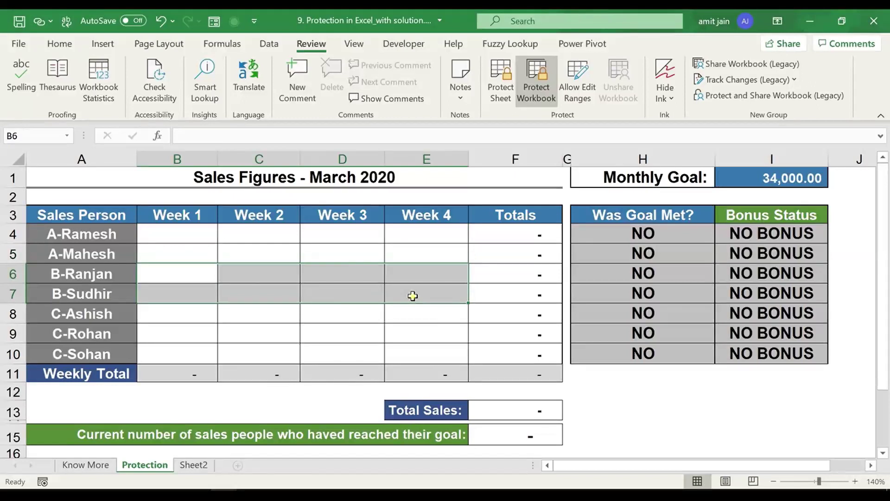
pyautogui.click(184, 243)
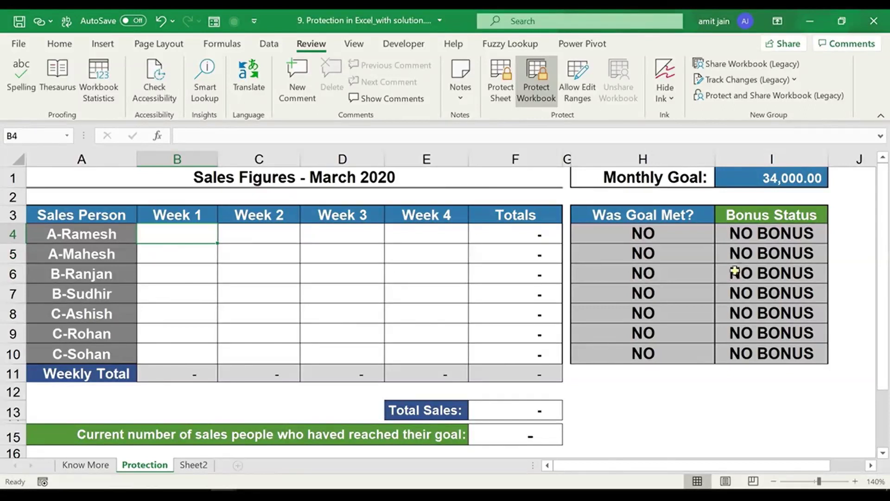
# Set every cell on the worksheet to Locked with Hidden cleared in Format Cells.
pyautogui.click(18, 159)
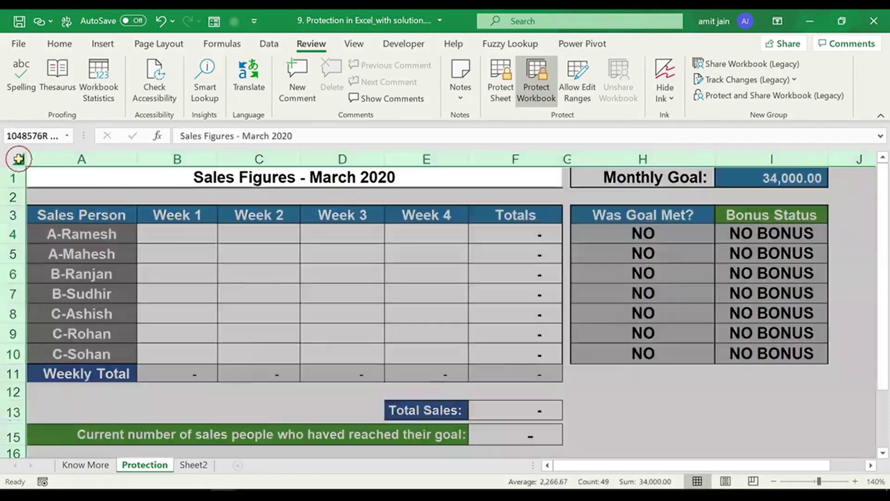
pyautogui.rightClick(264, 298)
pyautogui.click(306, 227)
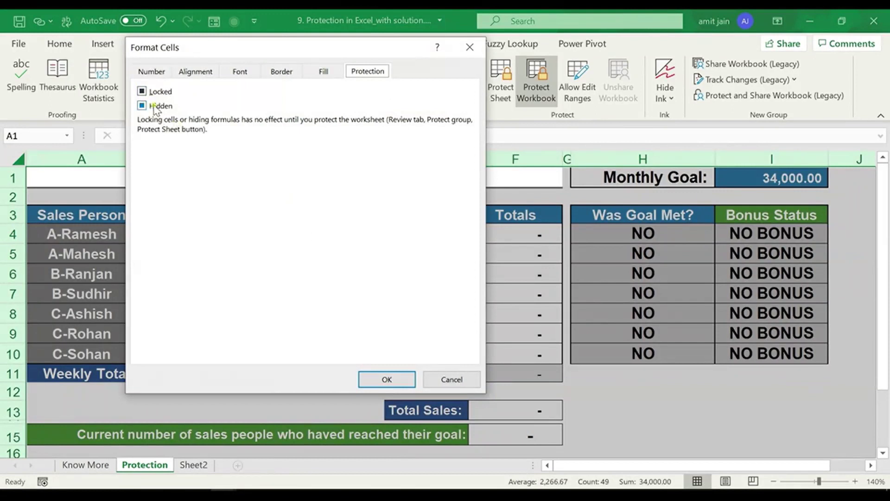
pyautogui.click(141, 91)
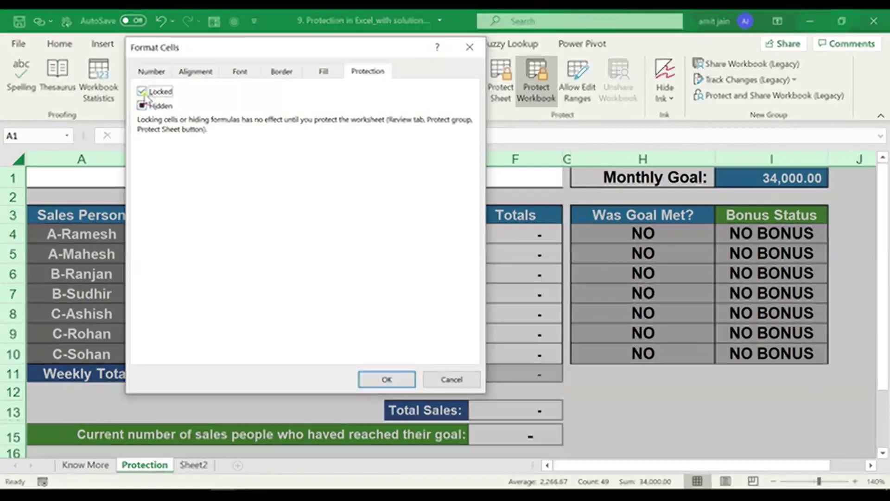
pyautogui.click(142, 107)
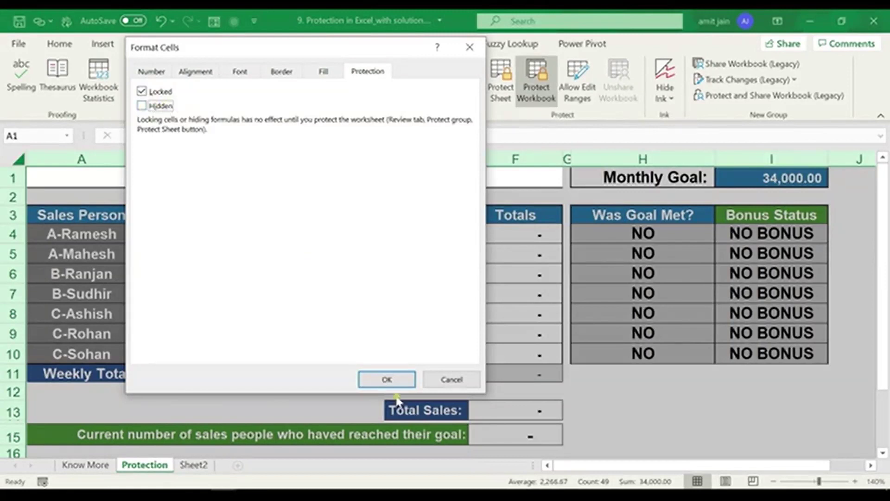
pyautogui.click(391, 382)
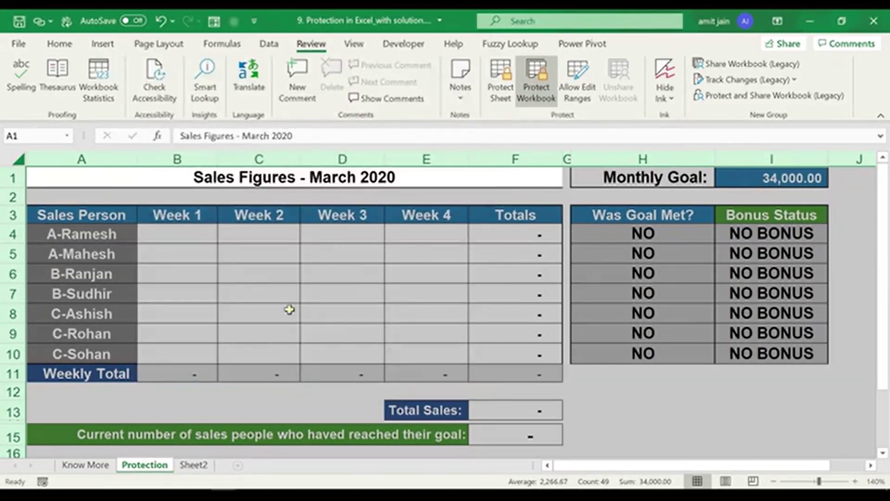
pyautogui.click(199, 273)
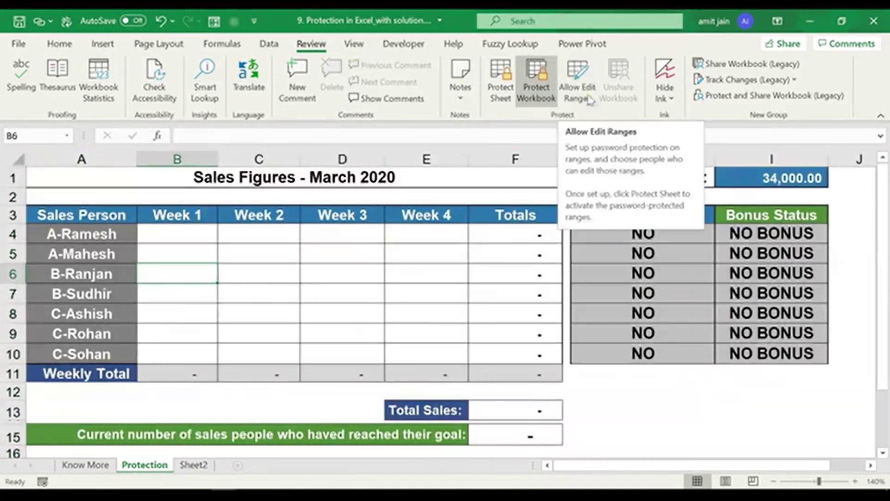
# In Allow Edit Ranges, start a new range titled TeamA referring to B4:E5.
pyautogui.click(588, 98)
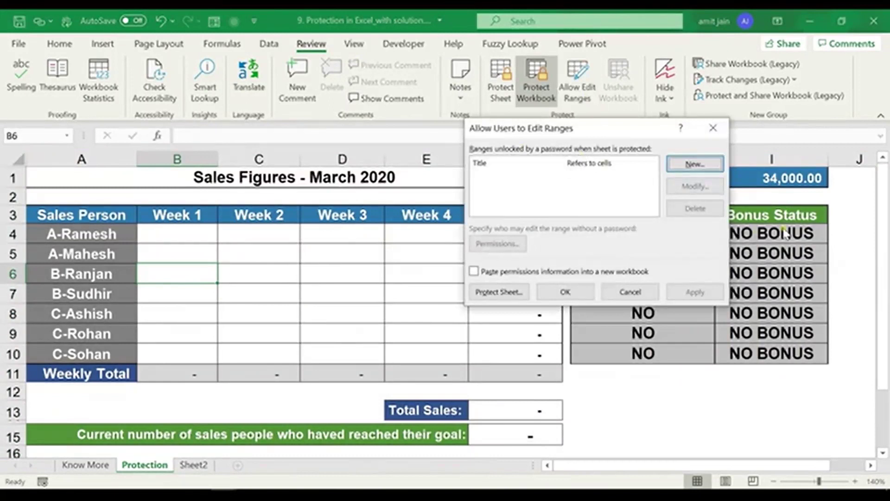
pyautogui.click(688, 165)
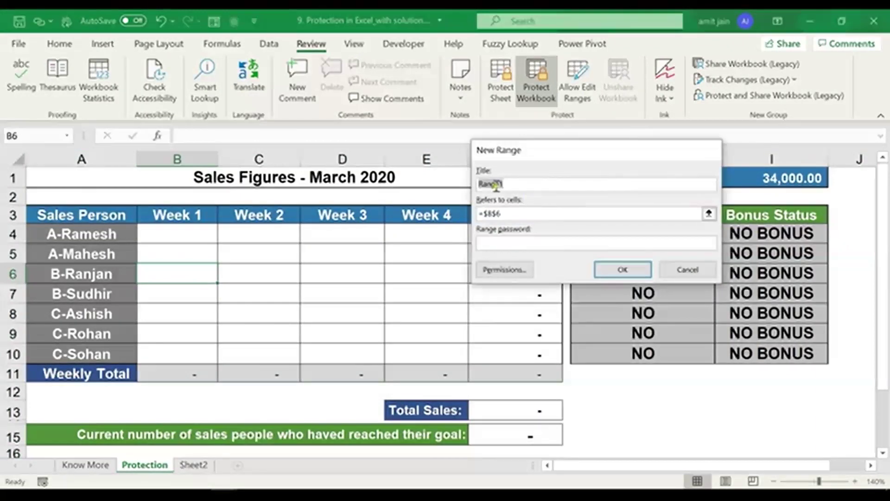
pyautogui.moveTo(546, 159); pyautogui.dragTo(417, 88)
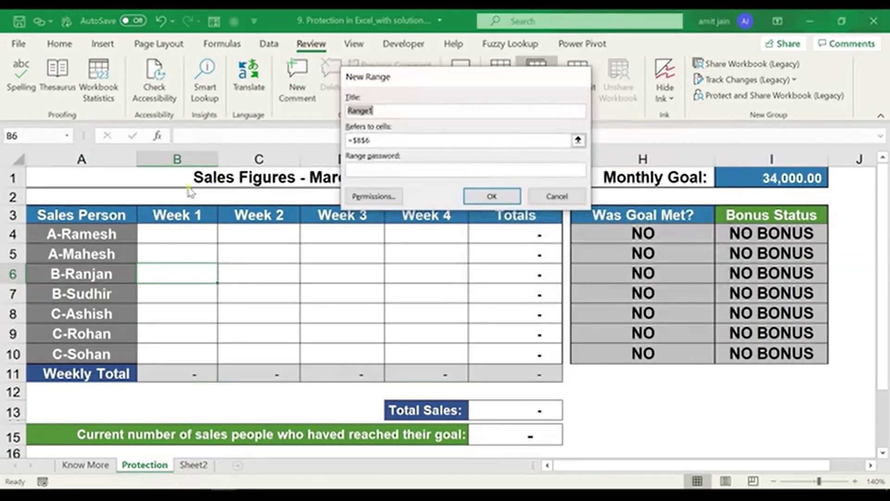
pyautogui.write('TeamA')
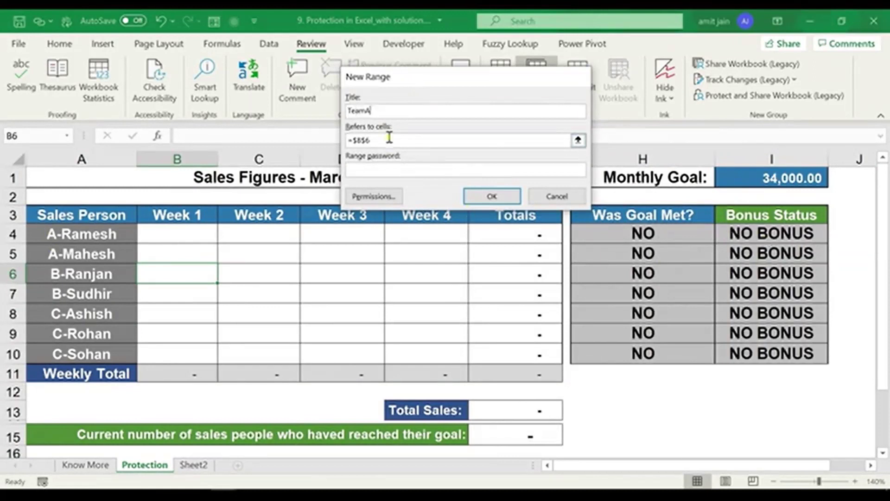
pyautogui.moveTo(394, 139); pyautogui.dragTo(346, 140)
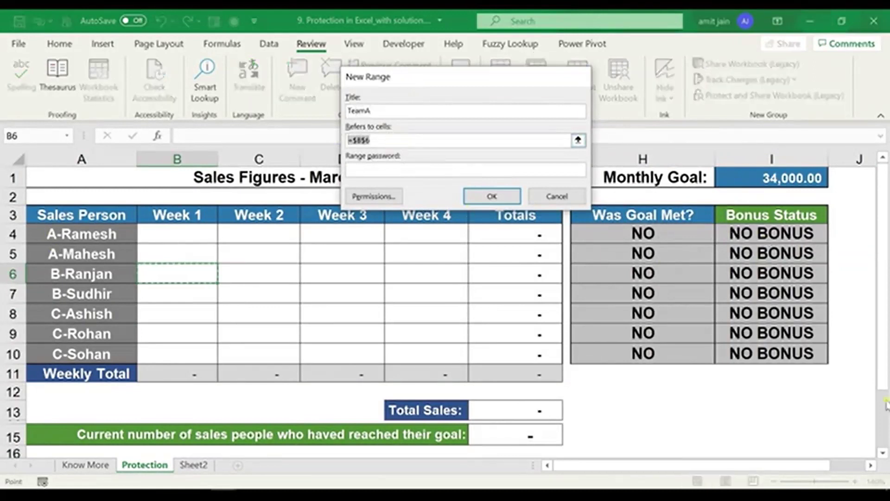
pyautogui.press('BackSpace')
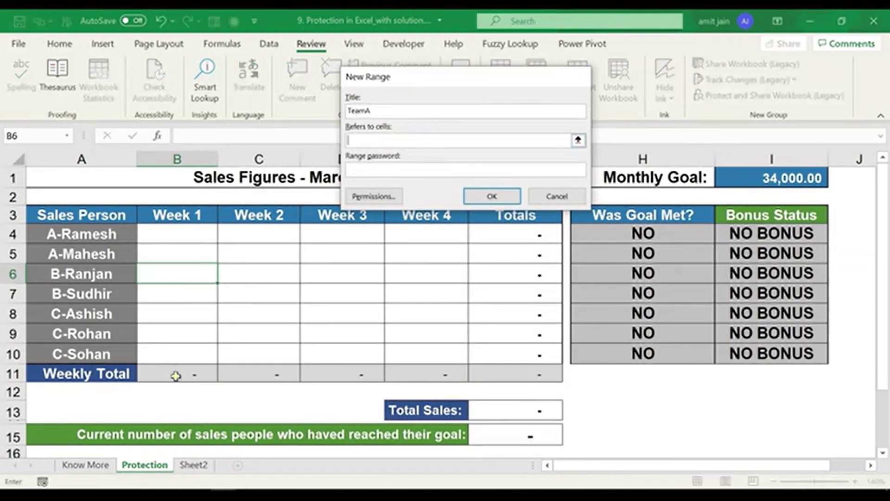
pyautogui.moveTo(177, 241); pyautogui.dragTo(404, 257)
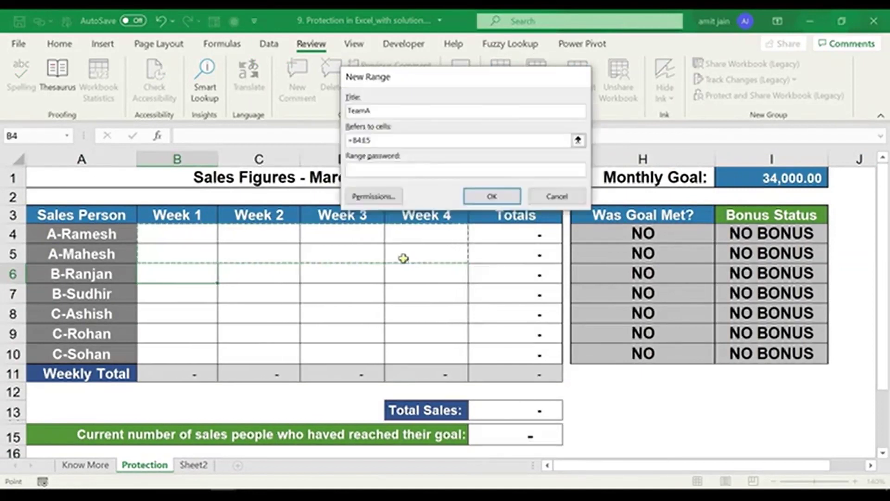
# Give the TeamA range a confirmed password and select it in the ranges list.
pyautogui.click(391, 167)
pyautogui.click(506, 198)
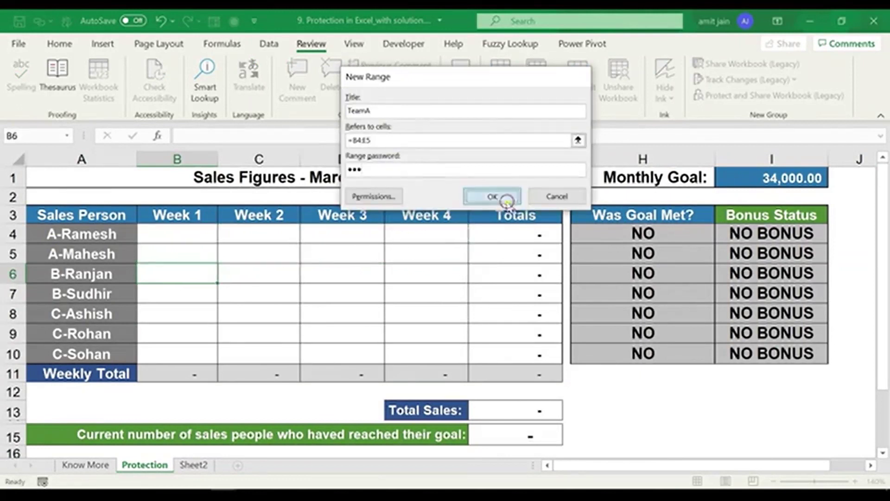
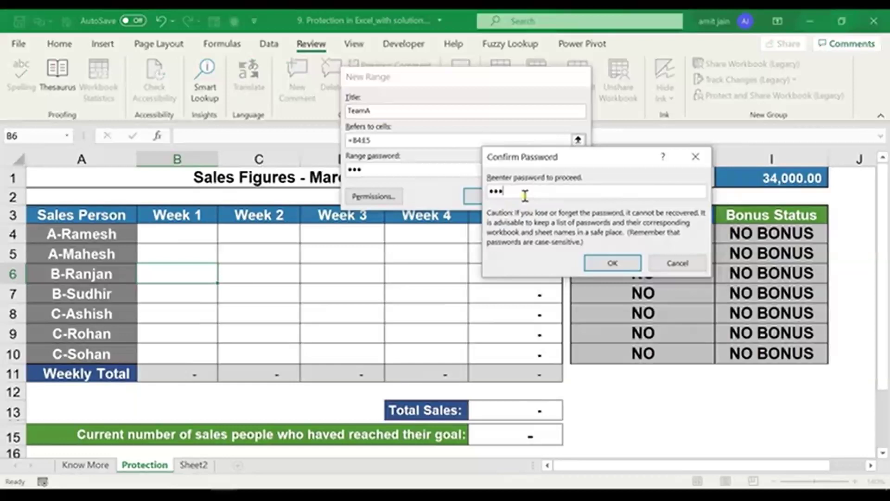
pyautogui.click(612, 262)
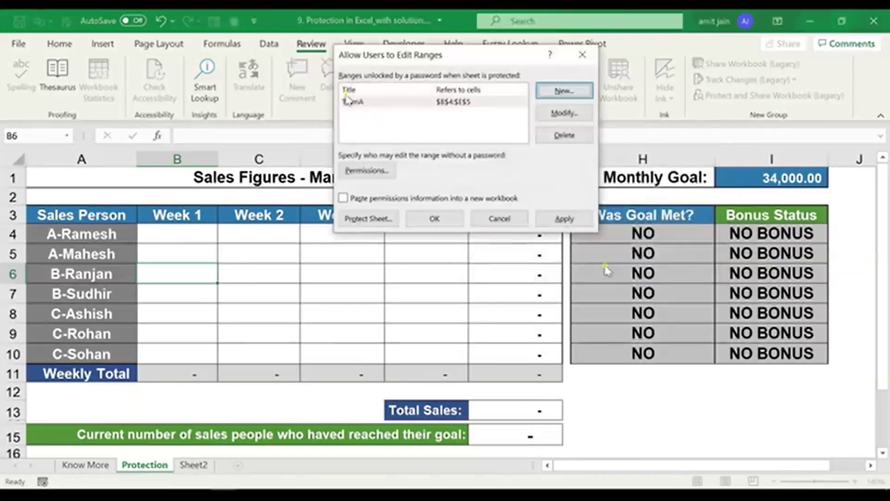
pyautogui.click(358, 101)
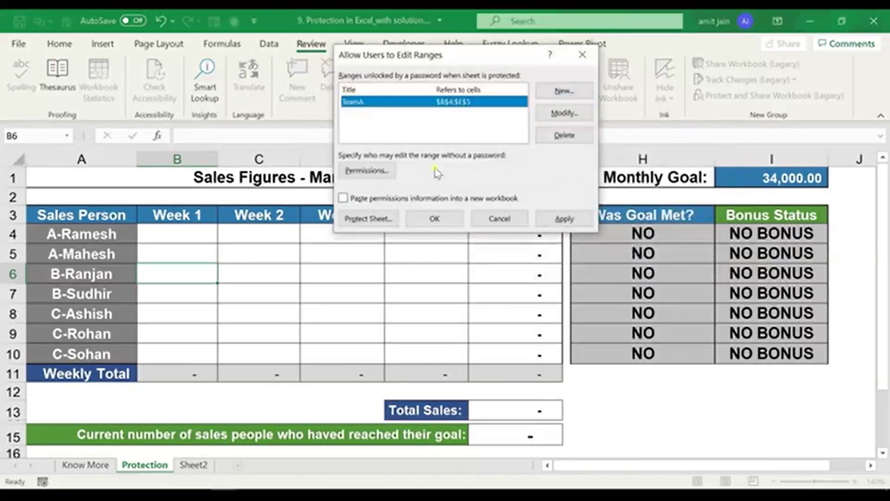
# Create edit range TeamB covering B6:E7, protected by a confirmed range password.
pyautogui.click(563, 91)
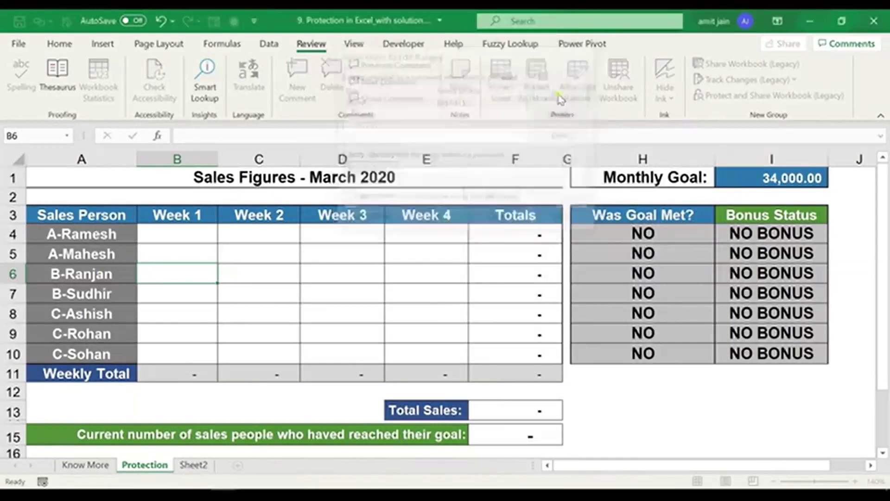
pyautogui.write('TeamB')
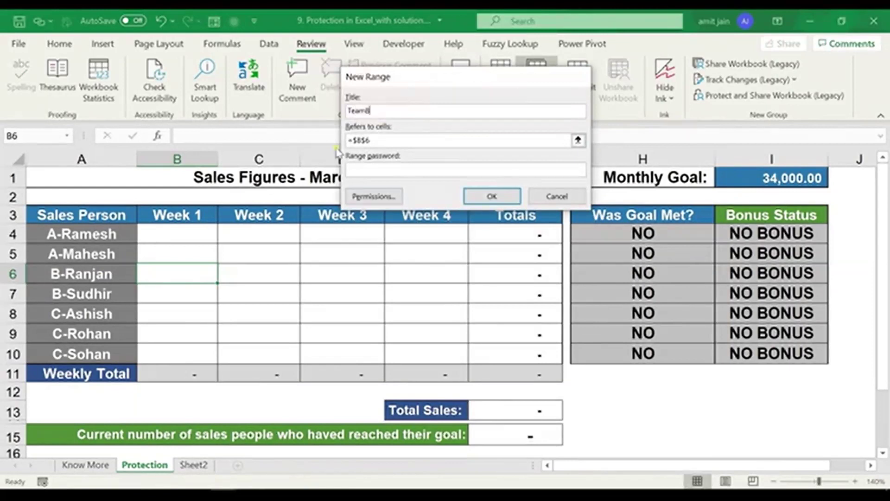
pyautogui.click(419, 140)
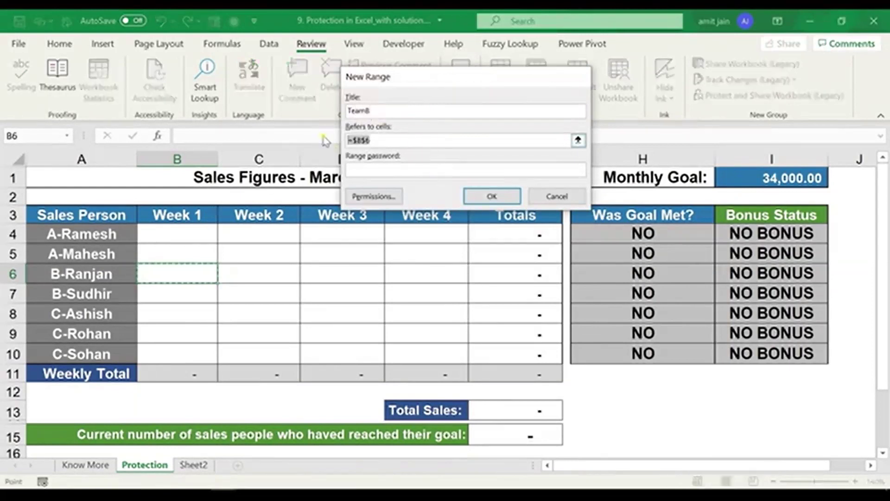
pyautogui.moveTo(151, 278); pyautogui.dragTo(394, 294)
pyautogui.click(409, 166)
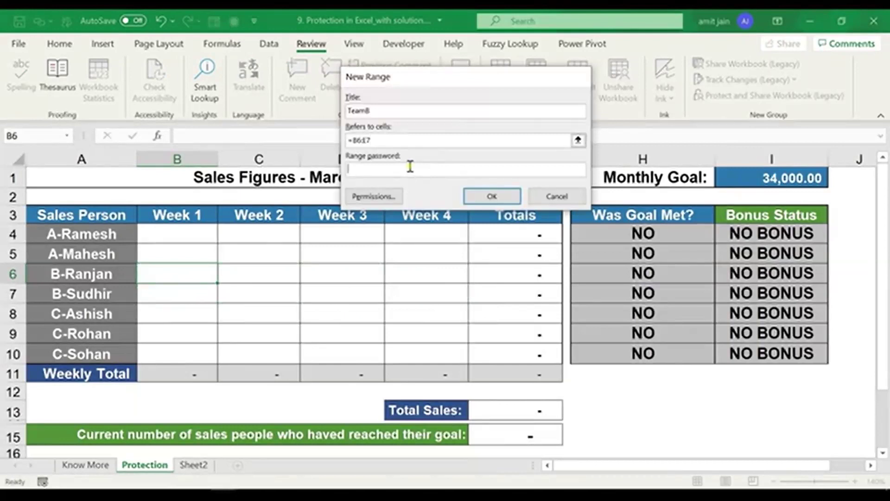
pyautogui.click(493, 196)
pyautogui.click(492, 197)
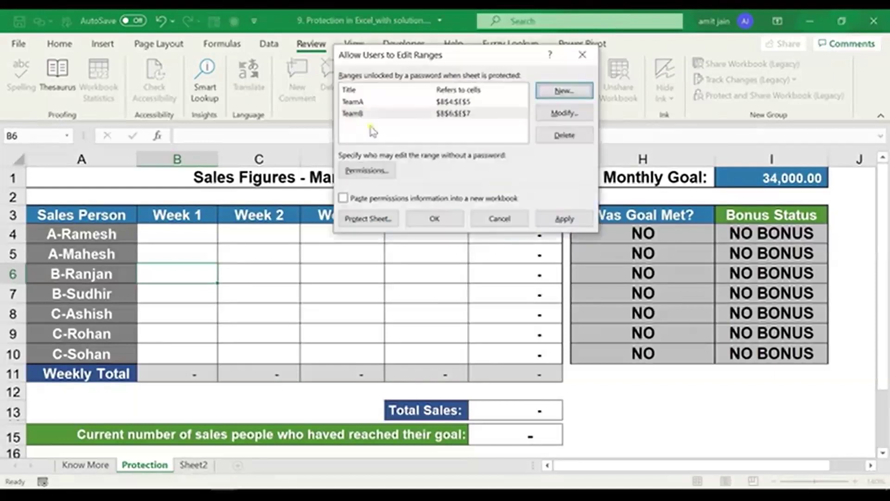
# Create edit range TeamC covering B8:E10, protected by a confirmed range password.
pyautogui.press('Escape')
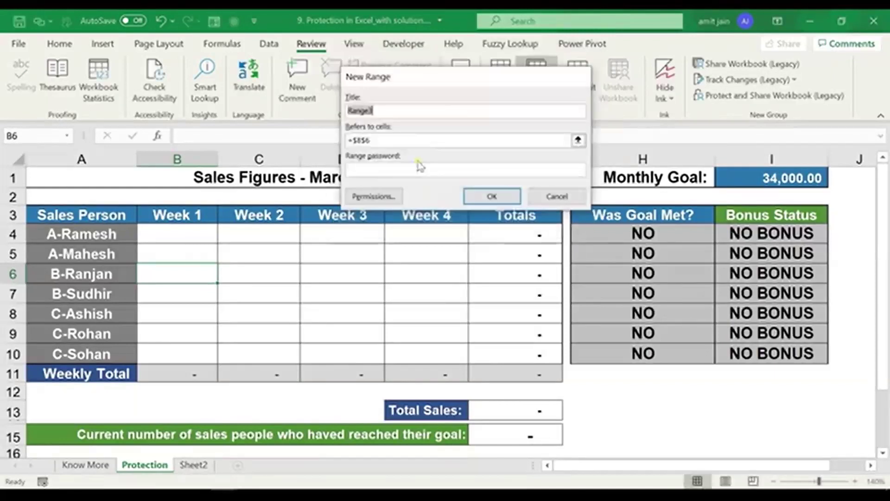
pyautogui.write('TeamC')
pyautogui.click(461, 141)
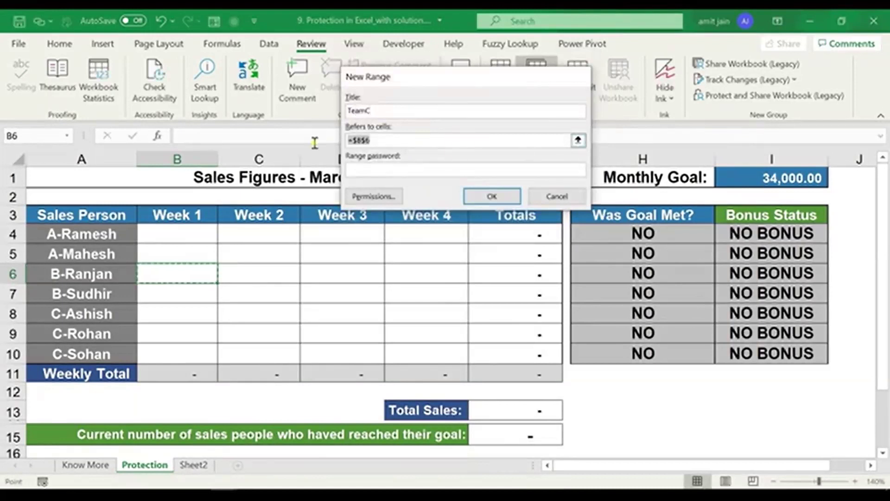
pyautogui.press('BackSpace')
pyautogui.moveTo(194, 319); pyautogui.dragTo(416, 351)
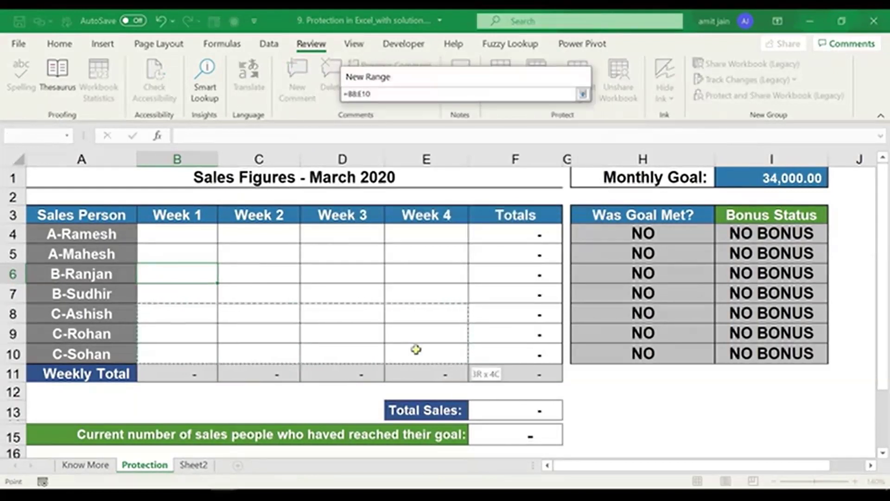
pyautogui.press('Return')
pyautogui.click(420, 171)
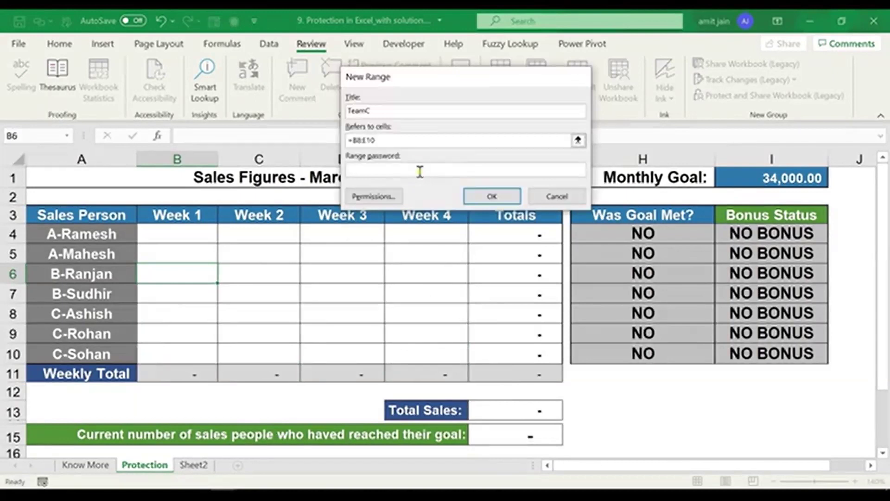
pyautogui.click(480, 195)
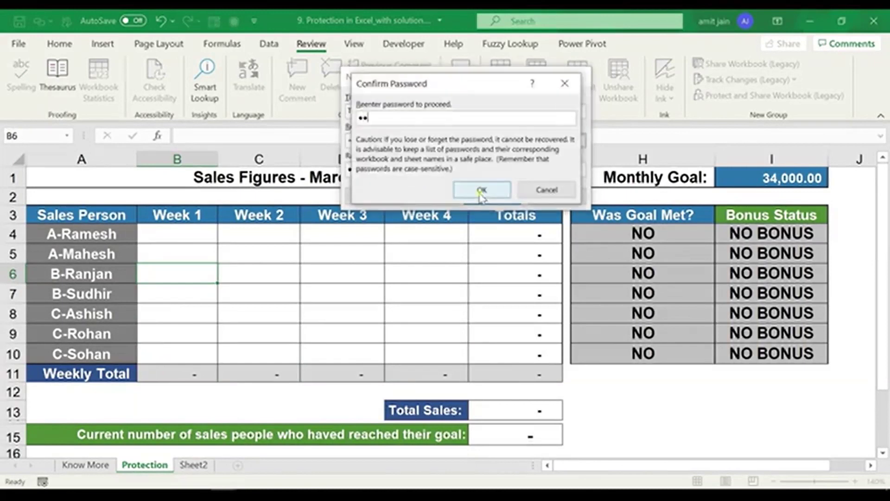
pyautogui.click(481, 191)
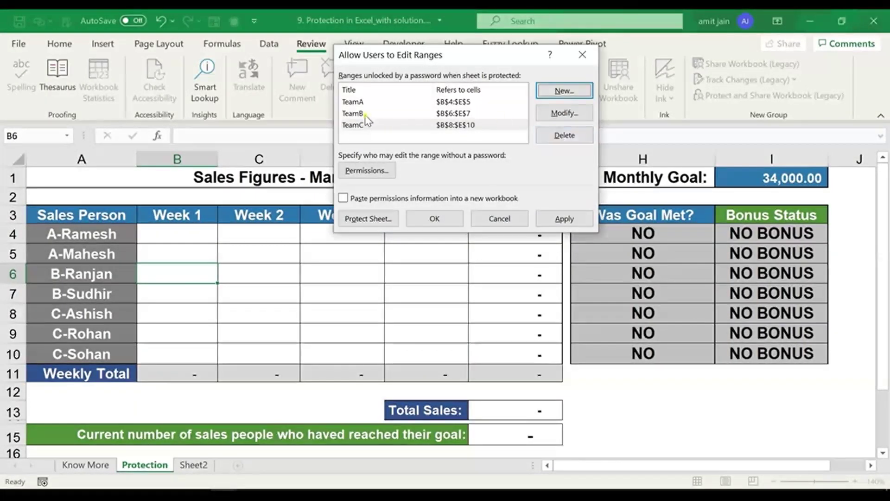
# Review TeamB's settings without changes, then apply the TeamA, TeamB and TeamC ranges and close the window.
pyautogui.click(394, 113)
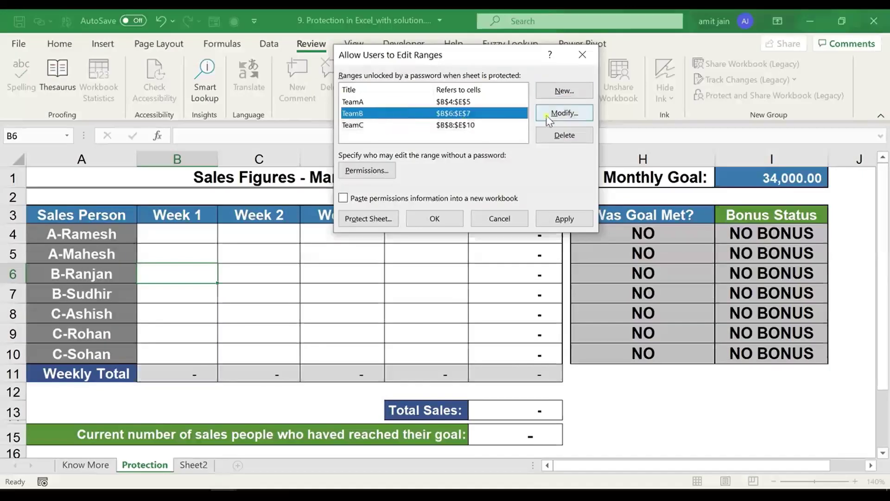
pyautogui.click(552, 115)
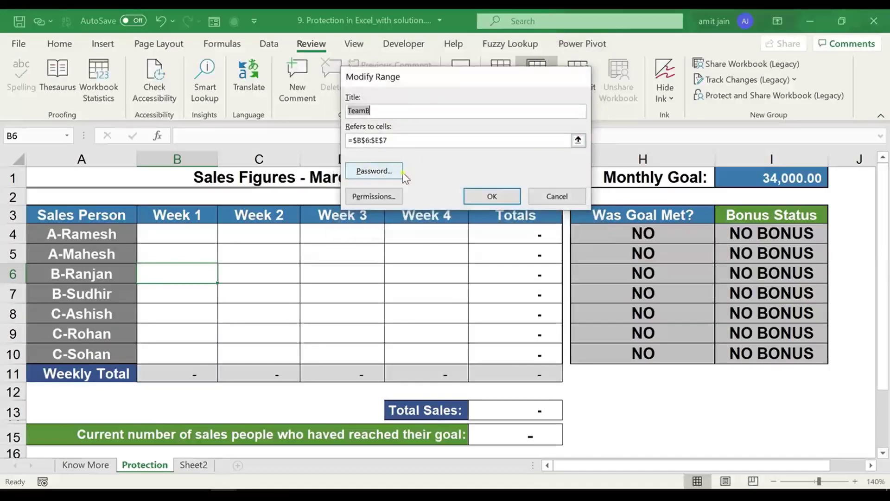
pyautogui.click(557, 196)
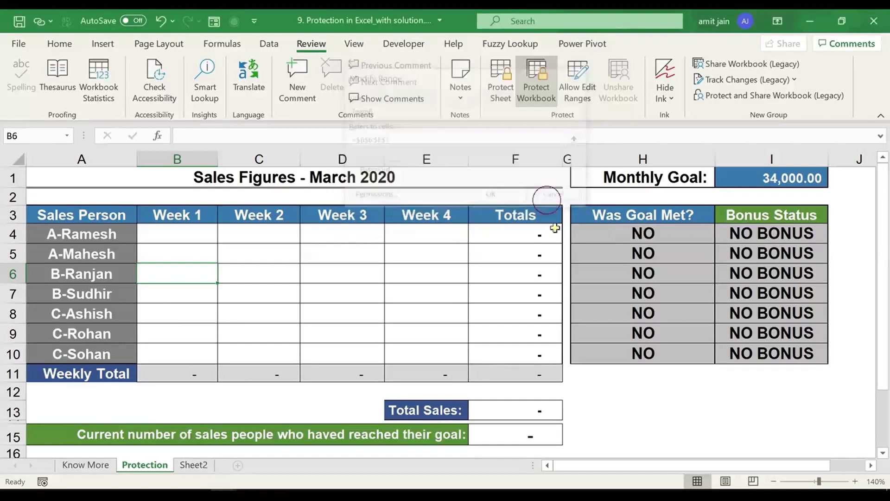
pyautogui.click(407, 142)
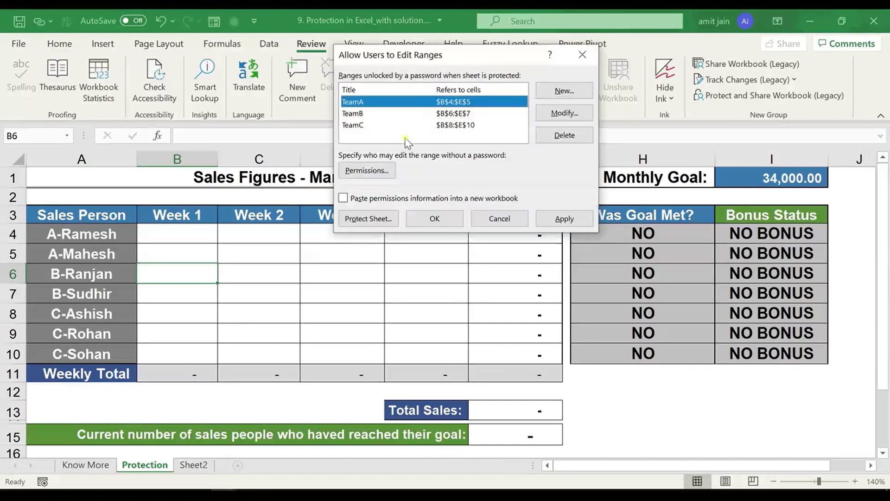
pyautogui.click(562, 219)
pyautogui.click(432, 219)
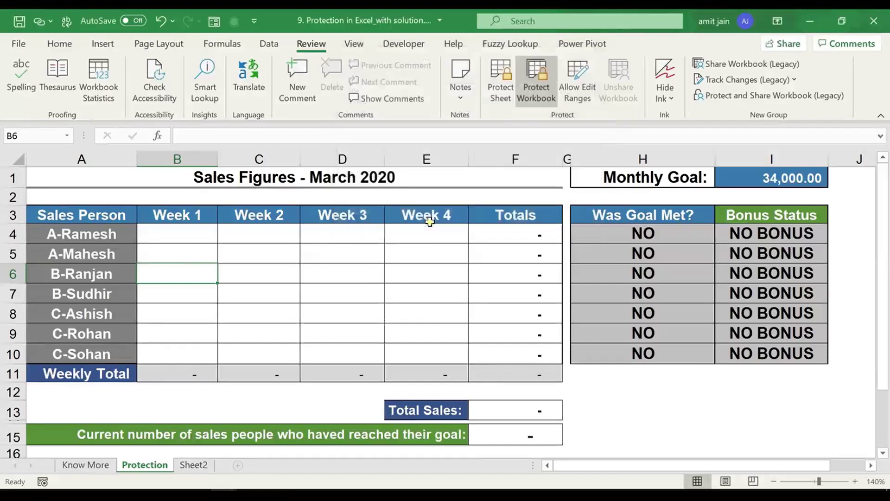
# Protect the Protection sheet with a confirmed sheet password.
pyautogui.click(410, 251)
pyautogui.click(320, 284)
pyautogui.click(256, 257)
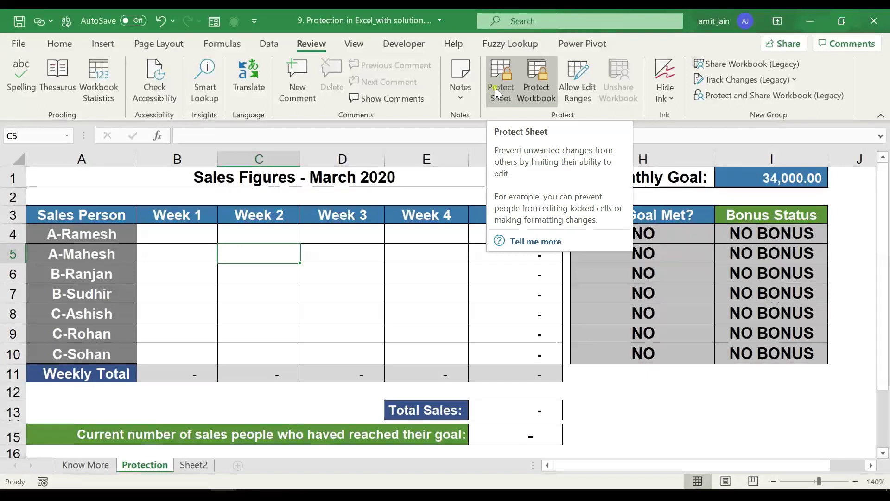
pyautogui.click(494, 87)
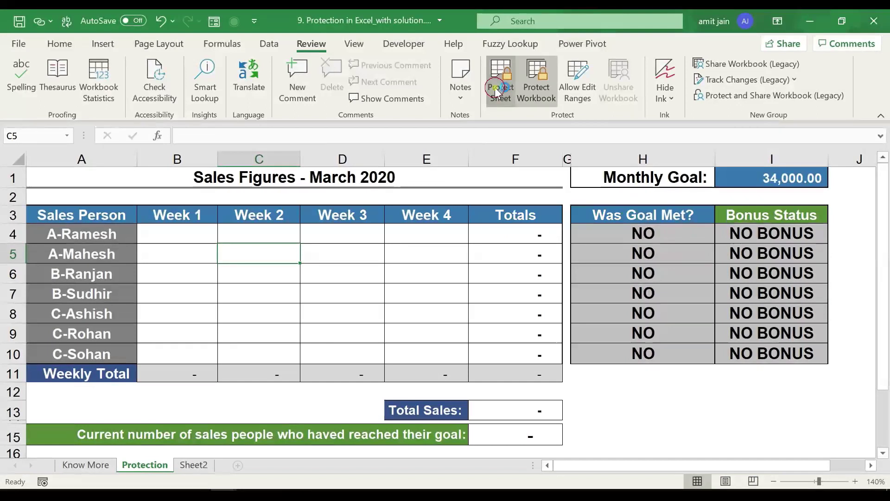
pyautogui.click(453, 231)
pyautogui.click(482, 190)
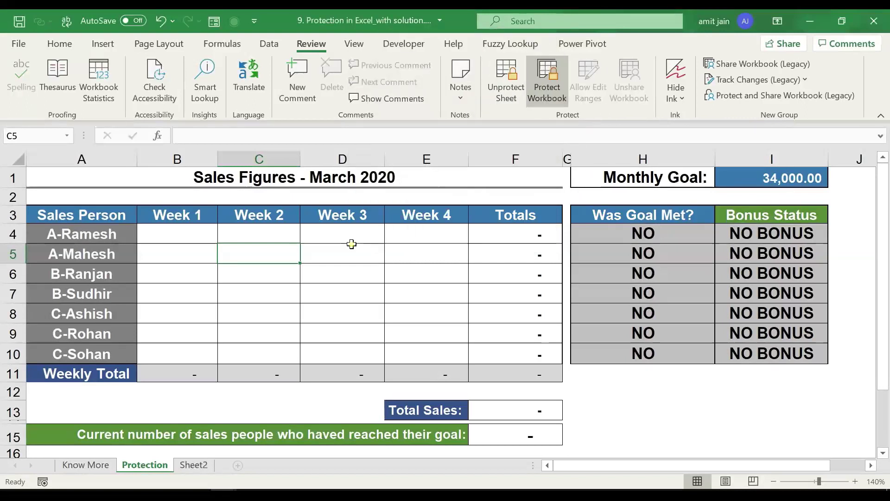
pyautogui.click(272, 236)
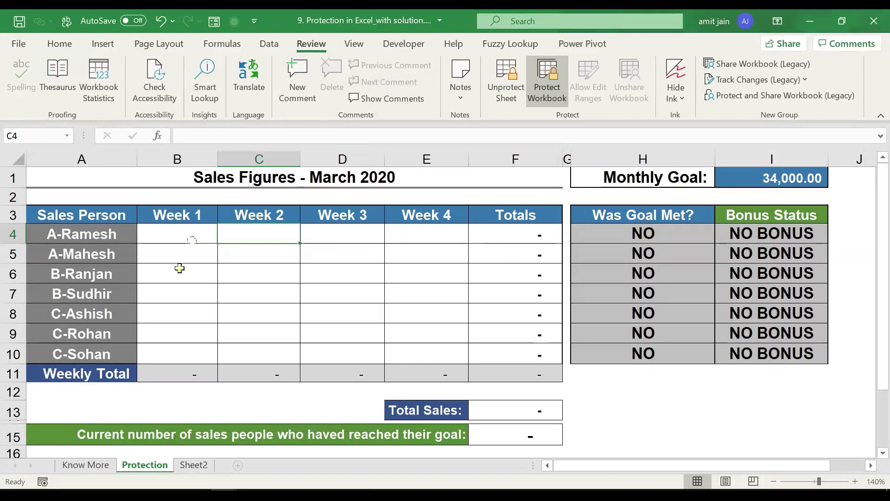
# Unlock team A's edit range from cell B4 by entering its range password.
pyautogui.click(201, 241)
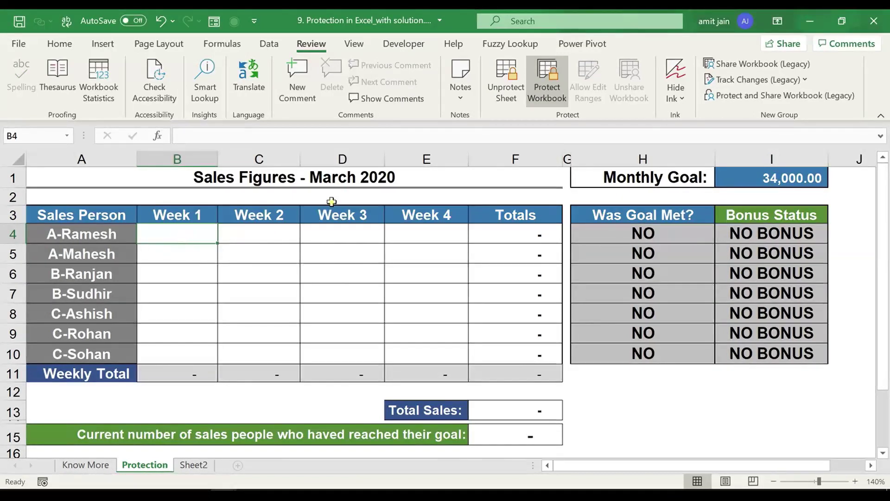
pyautogui.press('1')
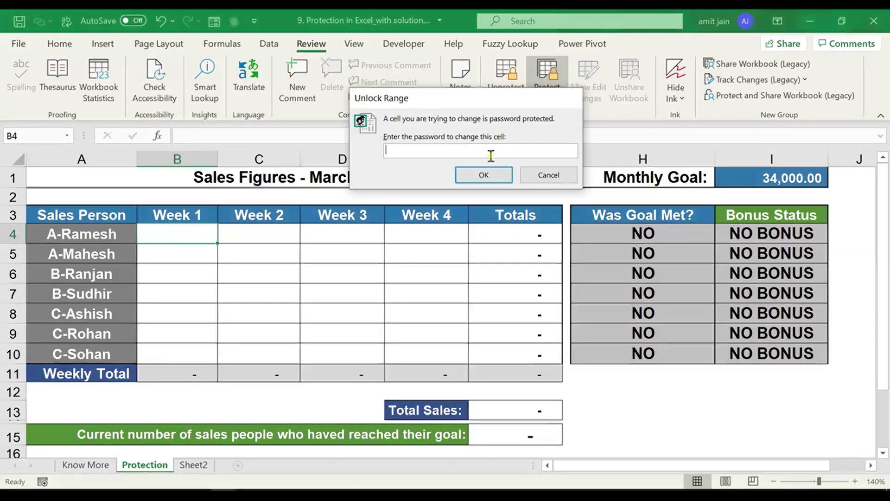
pyautogui.write('1')
pyautogui.click(484, 174)
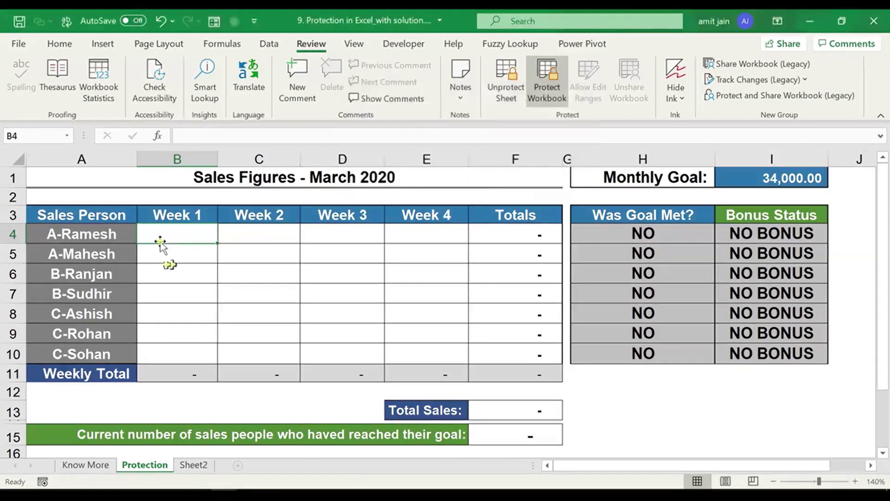
# Enter team A's sales 1000, 2000 and 3000, then try editing team B's cell B7.
pyautogui.write('1000')
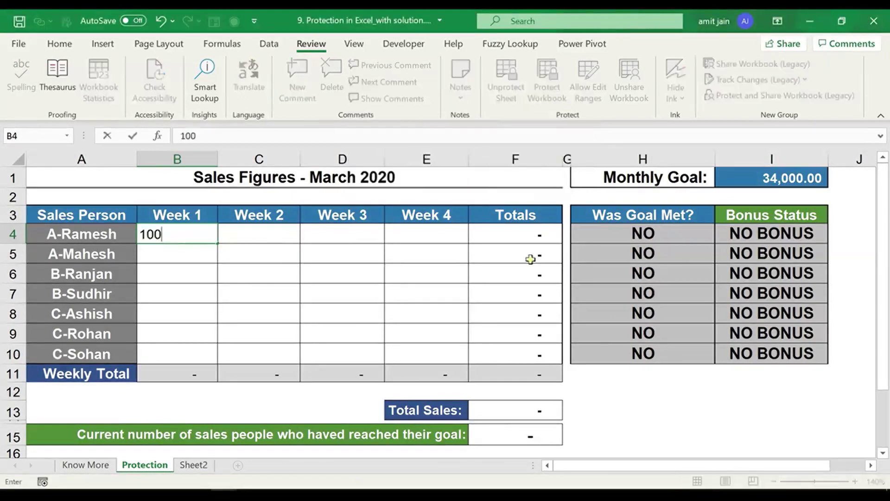
pyautogui.press('Return')
pyautogui.write('2000')
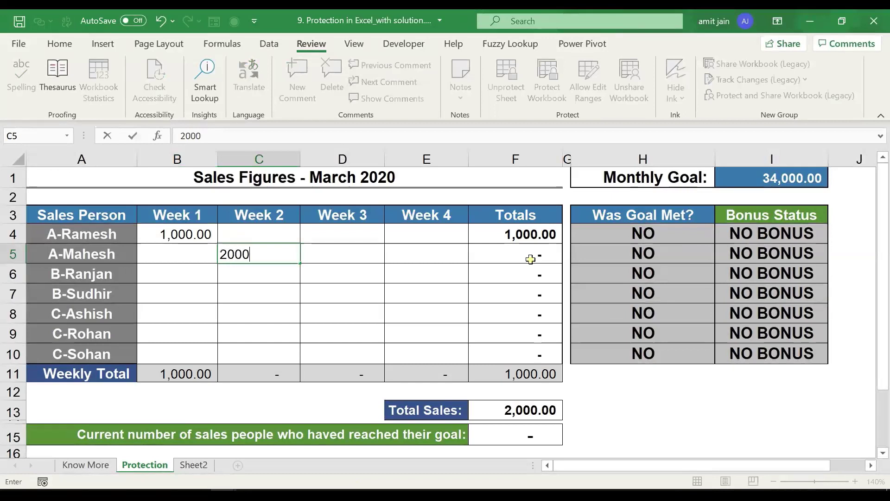
pyautogui.press('Tab')
pyautogui.press('Tab')
pyautogui.write('3000')
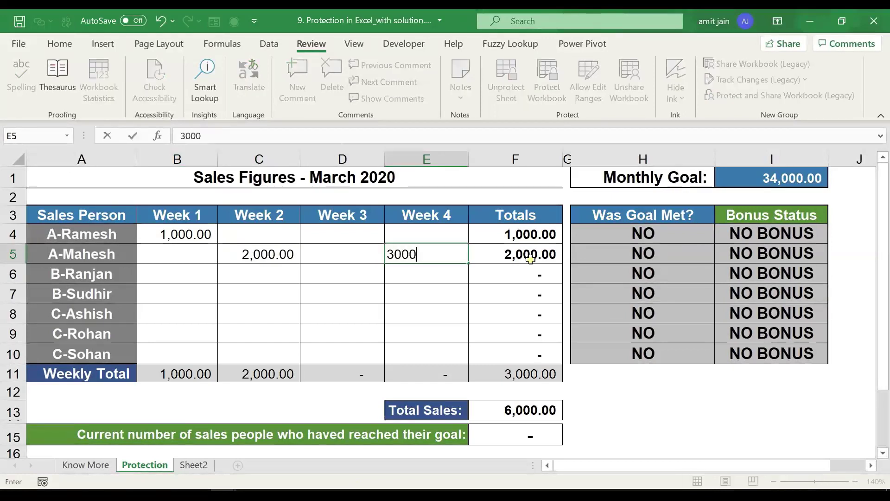
pyautogui.press('Return')
pyautogui.press('Left')
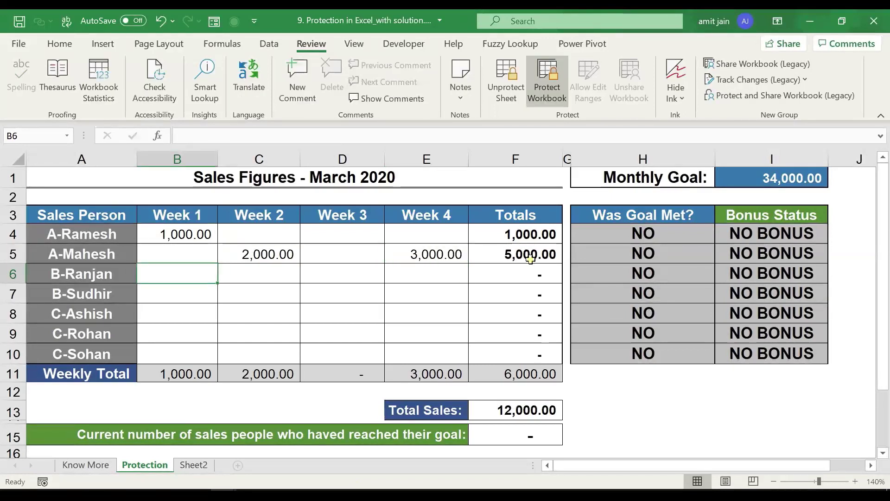
pyautogui.press('Down')
pyautogui.press('1')
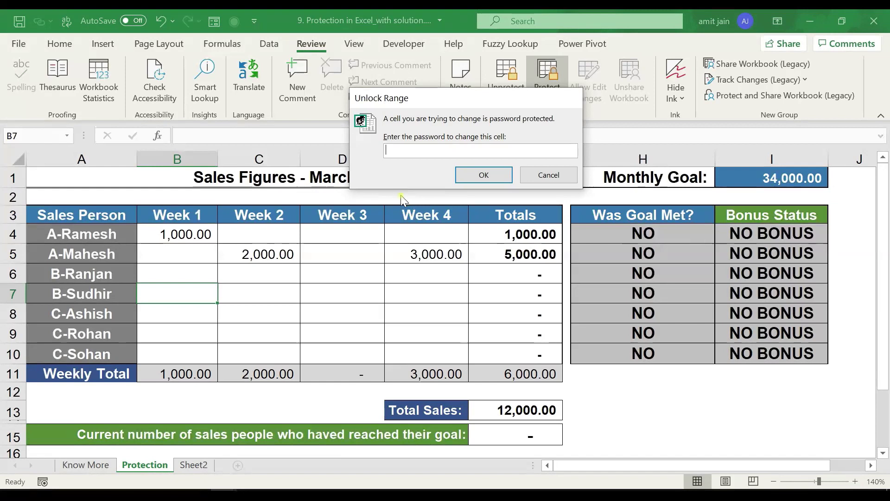
# Unlock team B's edit range by entering its range password.
pyautogui.press('Escape')
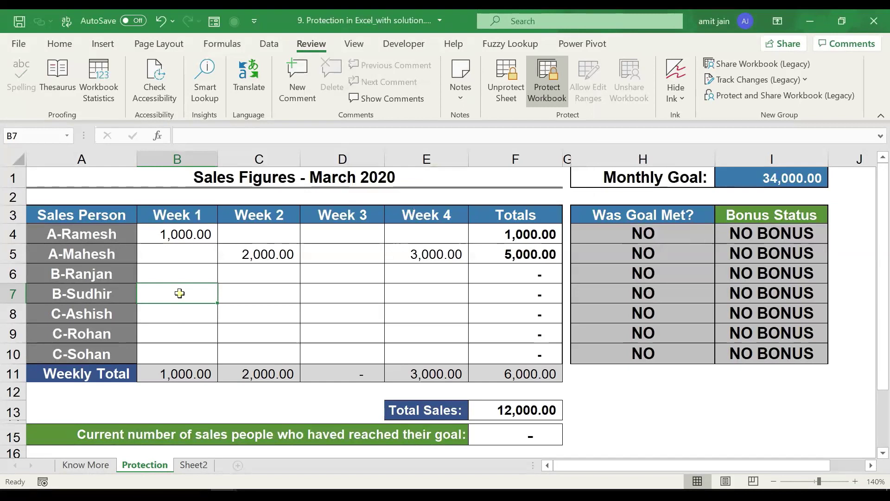
pyautogui.click(240, 292)
pyautogui.write('1')
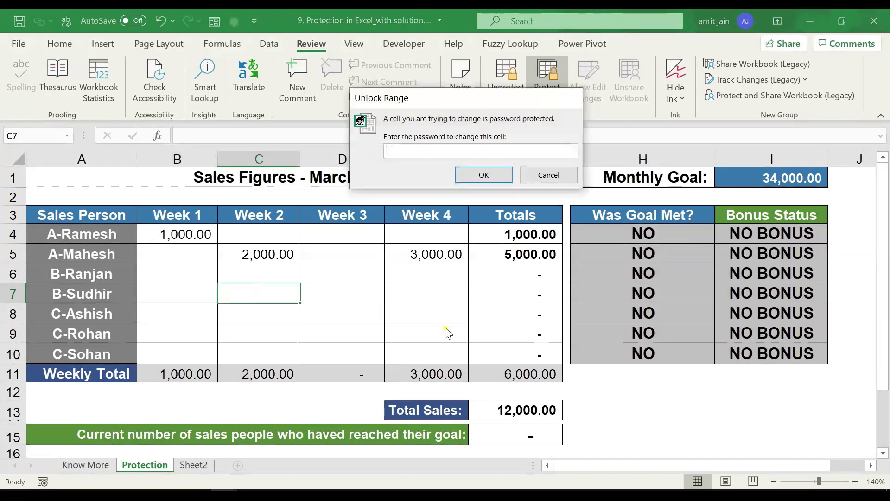
pyautogui.click(482, 176)
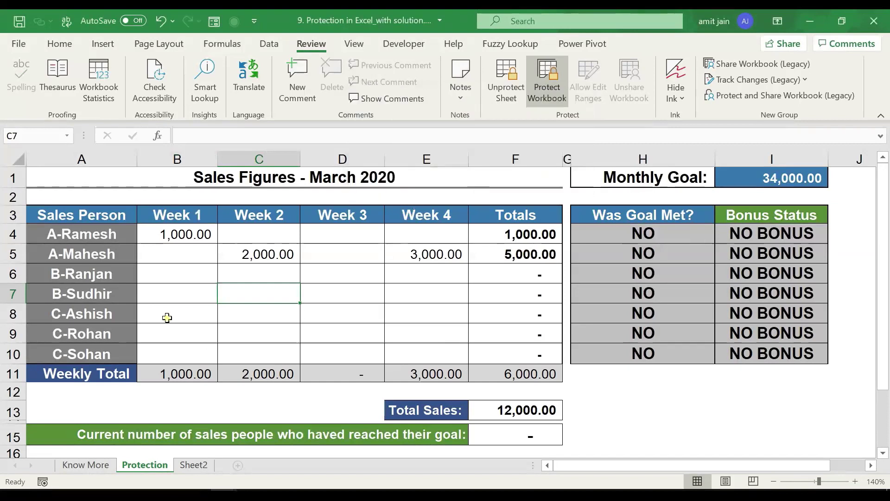
# Fill all of team B's cells B6:E7 with 3,000 by entering it in B6 and pasting.
pyautogui.click(166, 276)
pyautogui.write('3000')
pyautogui.hotkey('ctrl', 'Return')
pyautogui.hotkey('ctrl', 'c')
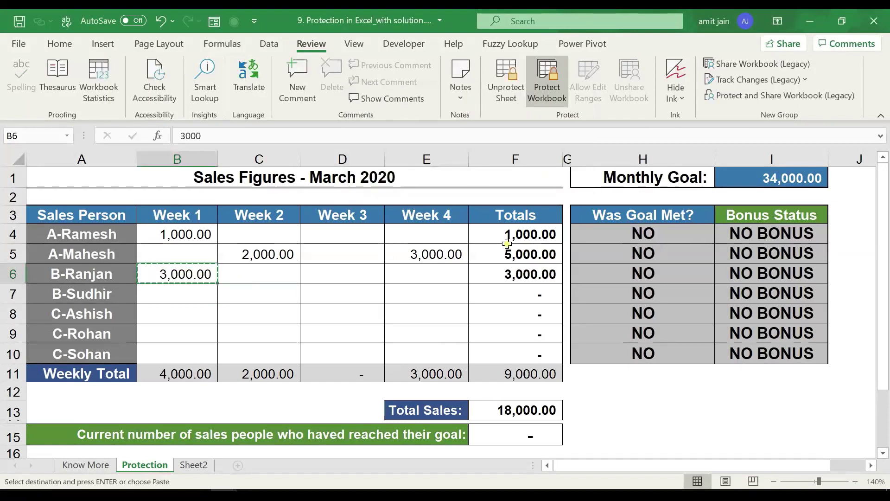
pyautogui.hotkey('shift', 'Down')
pyautogui.hotkey('shift', 'Right')
pyautogui.hotkey('shift', 'Right')
pyautogui.hotkey('shift', 'Right')
pyautogui.press('Return')
pyautogui.press('Return')
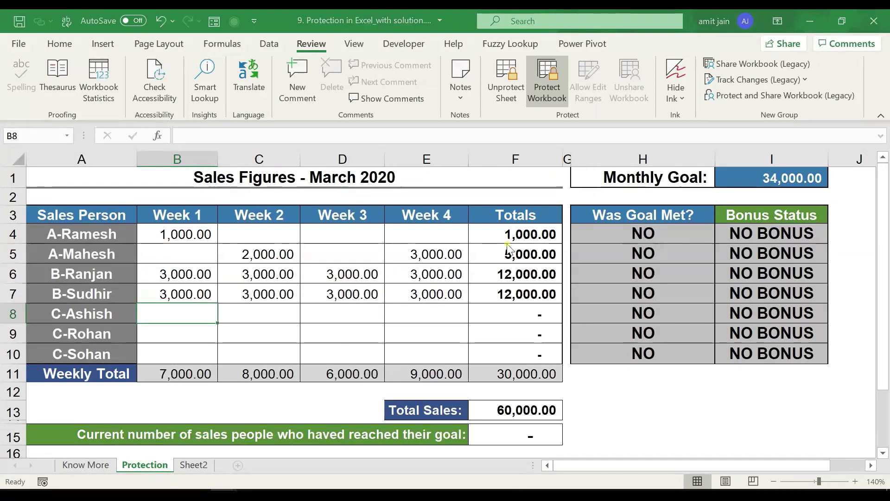
# Unlock team C's range and enter C-Rohan's 1,300 in C9 and 15,000 in D9.
pyautogui.press('3')
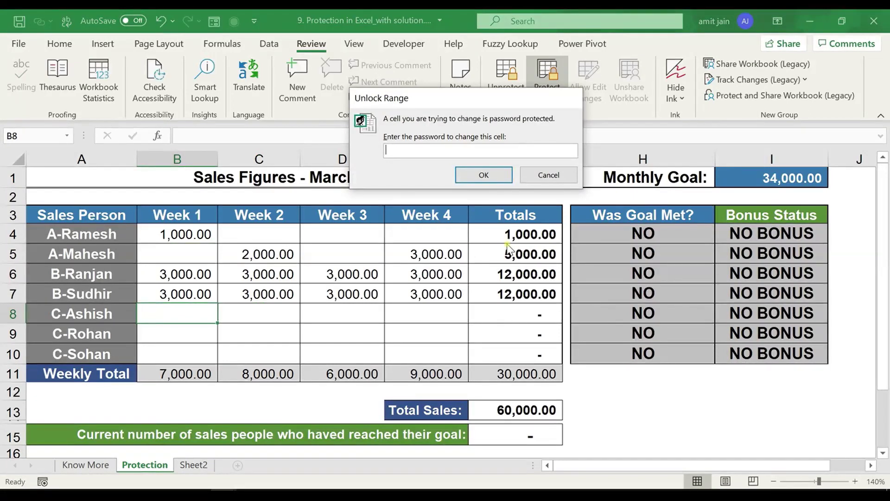
pyautogui.write('1')
pyautogui.press('Return')
pyautogui.press('Down')
pyautogui.press('Right')
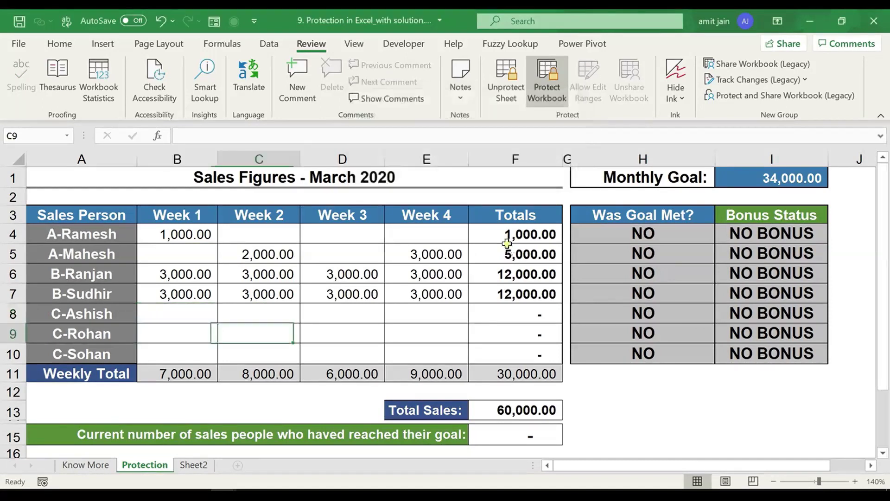
pyautogui.write('1,300')
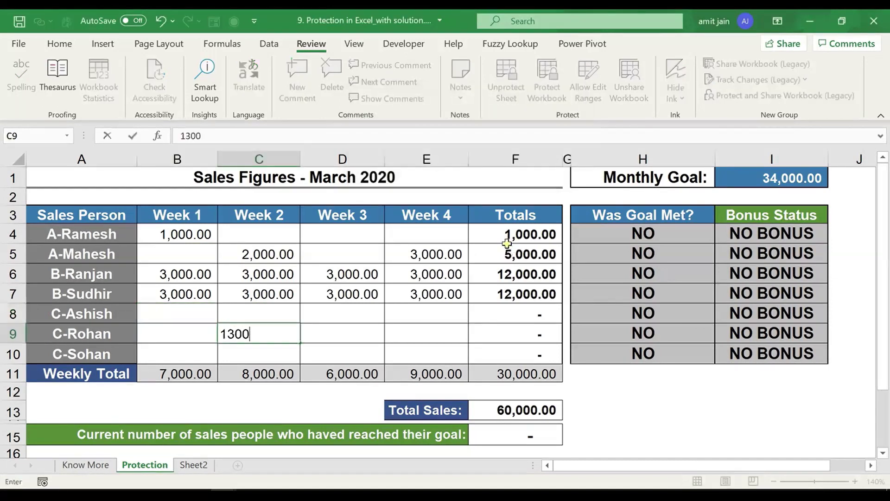
pyautogui.press('Tab')
pyautogui.write('15000')
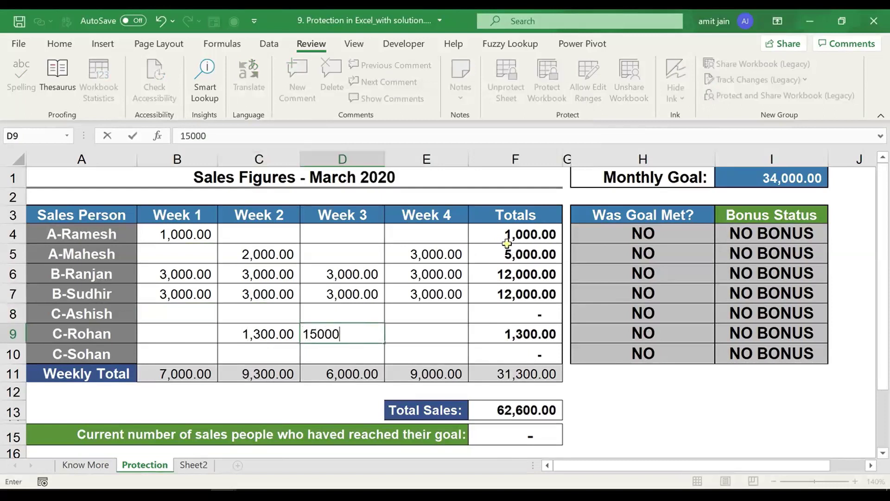
pyautogui.hotkey('ctrl', 'Return')
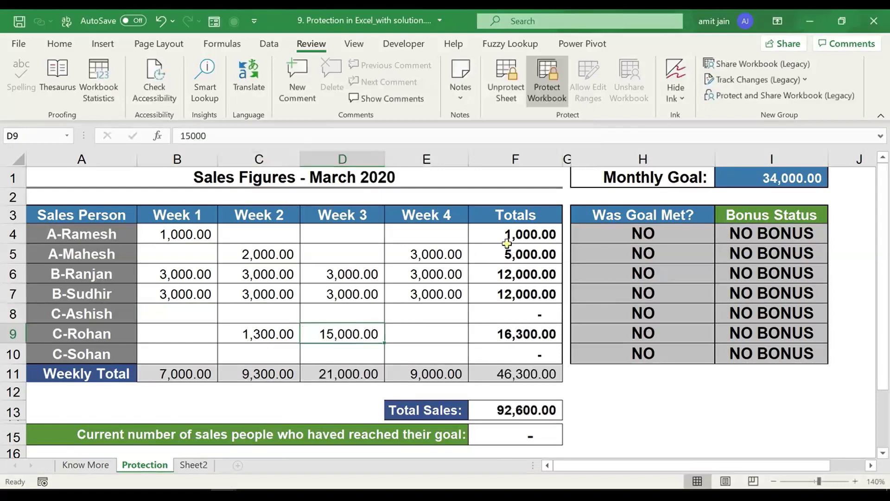
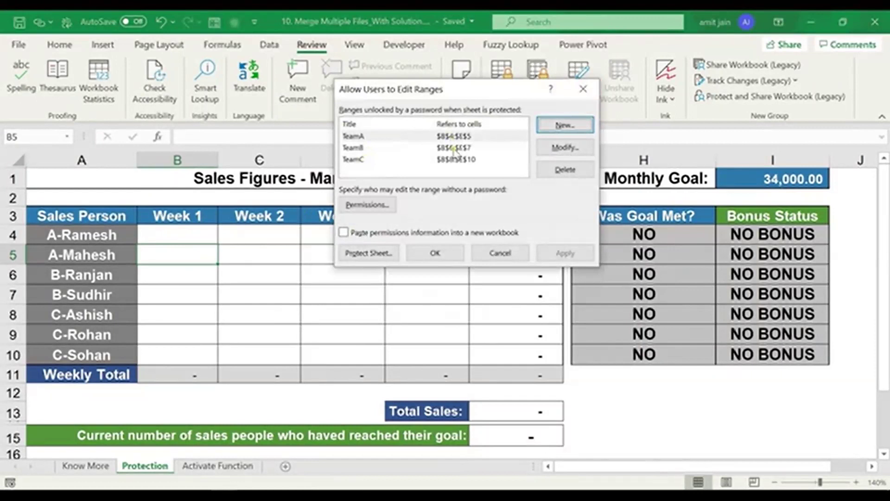
# Close the Allow Users to Edit Ranges list now holding TeamA, TeamB and TeamC.
pyautogui.click(582, 89)
# Check the B4:E10 team ranges in Allow Edit Ranges, then go to the Activate Function sheet.
pyautogui.moveTo(176, 237); pyautogui.dragTo(395, 347)
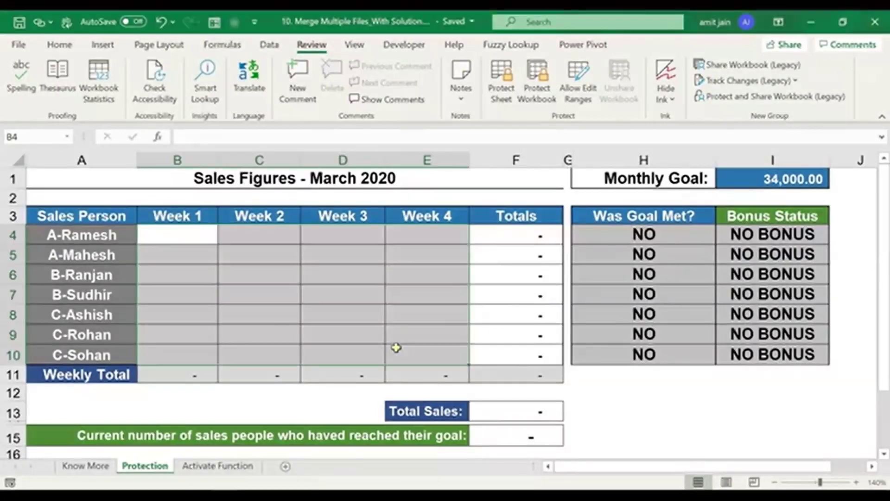
pyautogui.click(340, 314)
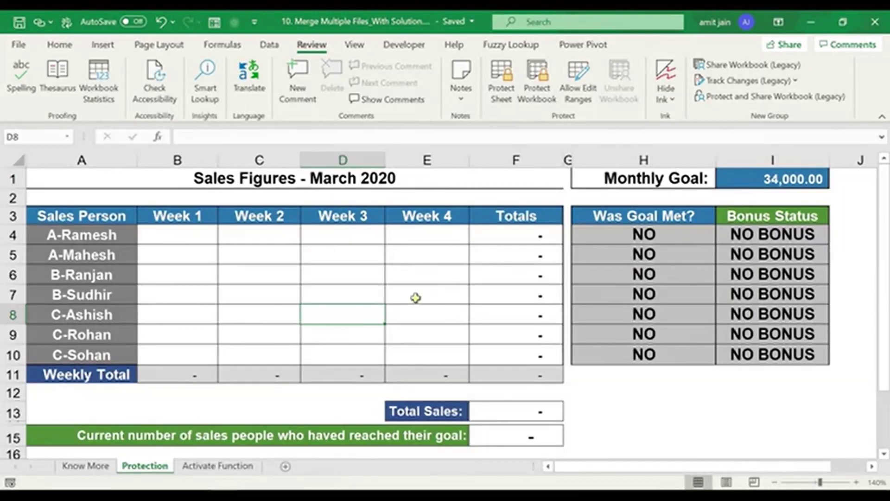
pyautogui.click(578, 81)
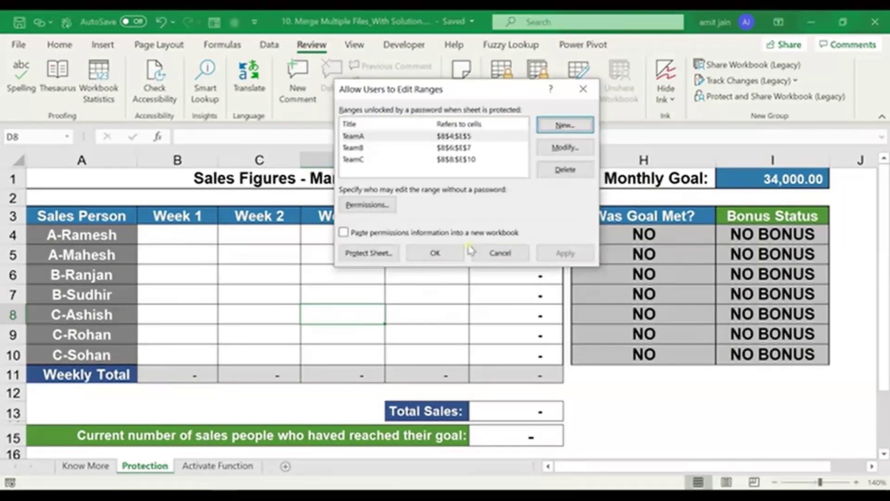
pyautogui.click(584, 89)
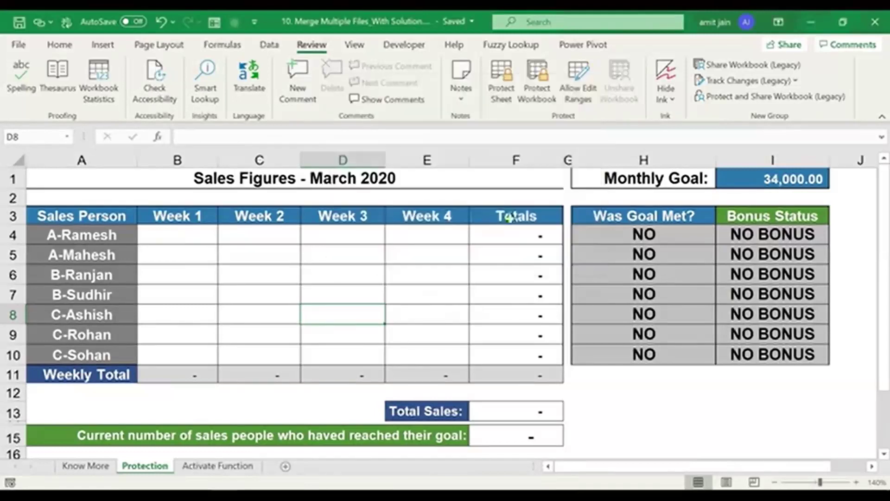
pyautogui.click(201, 237)
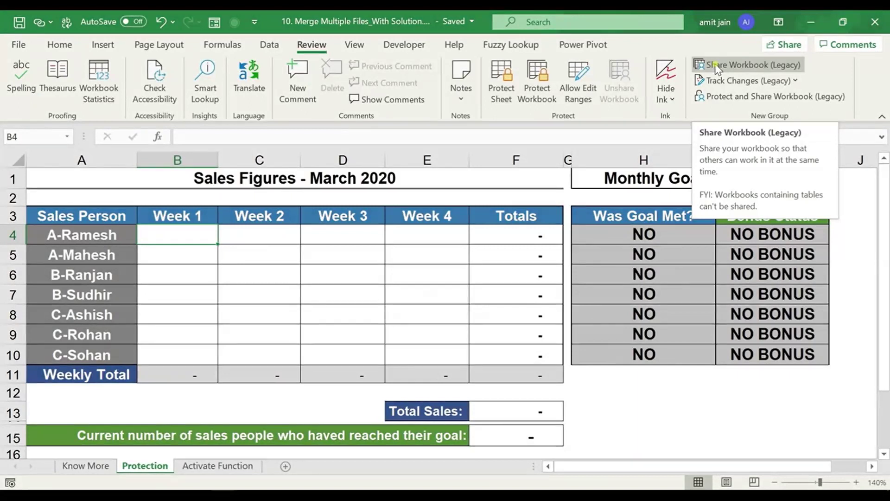
pyautogui.click(219, 466)
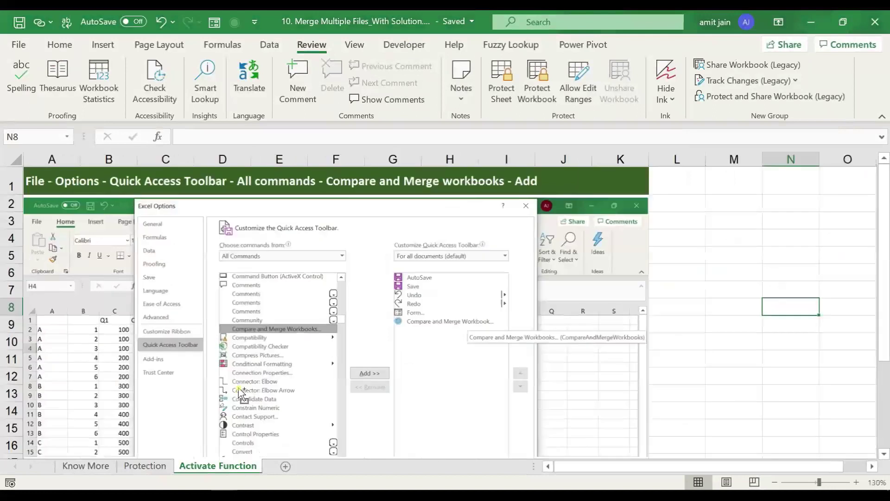
pyautogui.scroll(2, 238, 391)
pyautogui.moveTo(665, 472); pyautogui.dragTo(598, 472)
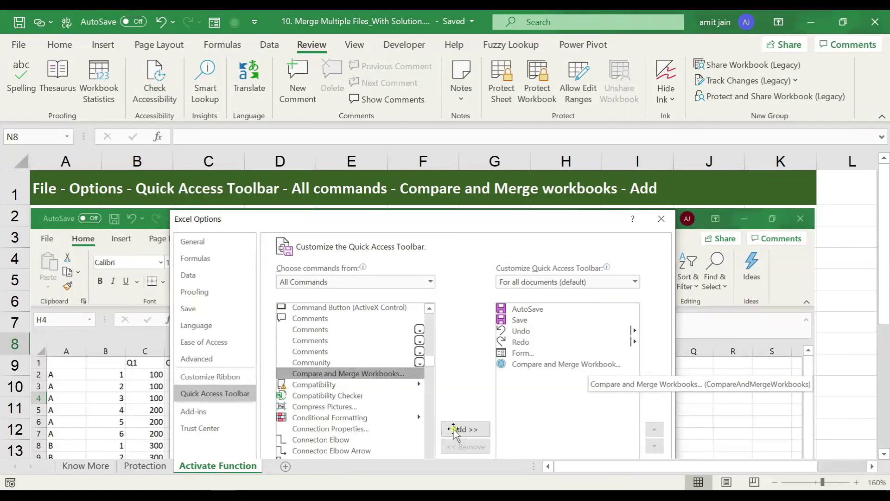
pyautogui.scroll(-3, 462, 426)
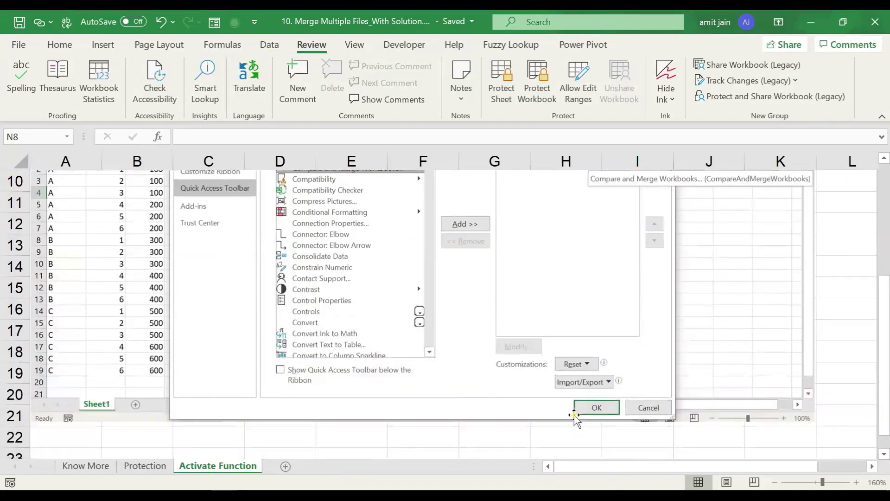
pyautogui.scroll(2, 574, 415)
pyautogui.scroll(1, 565, 412)
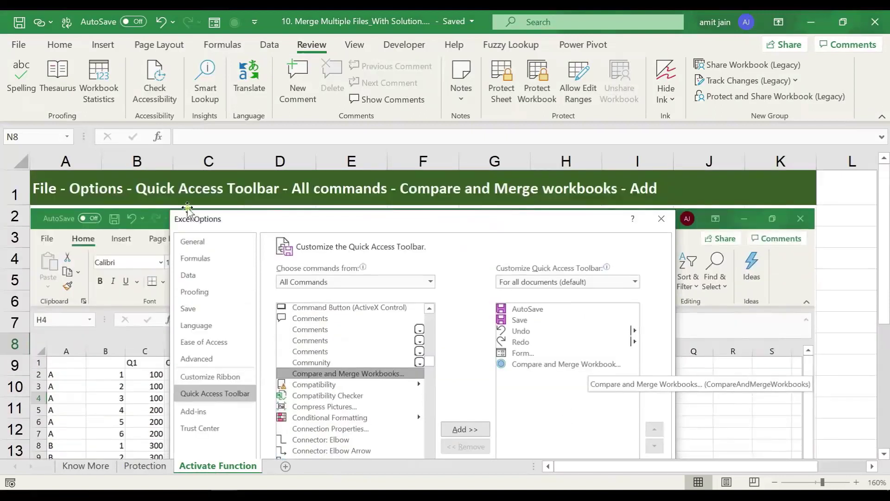
pyautogui.click(58, 202)
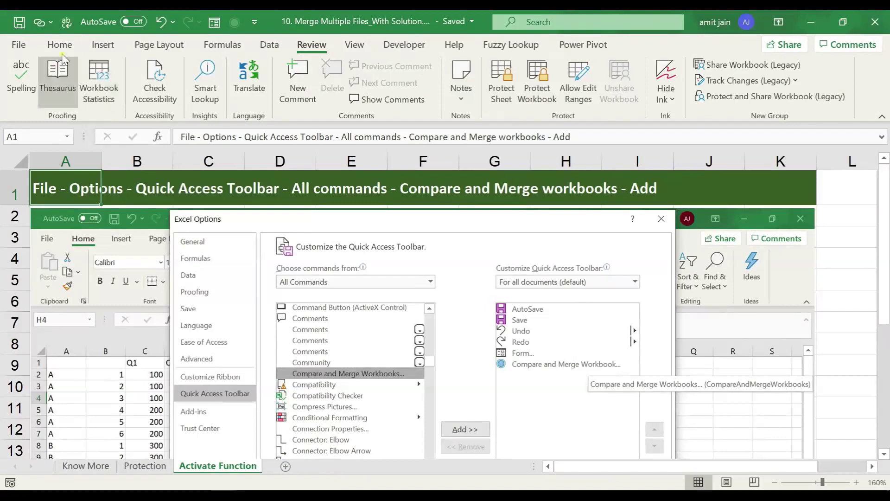
# Open Excel Options at the Quick Access Toolbar customization page.
pyautogui.click(17, 45)
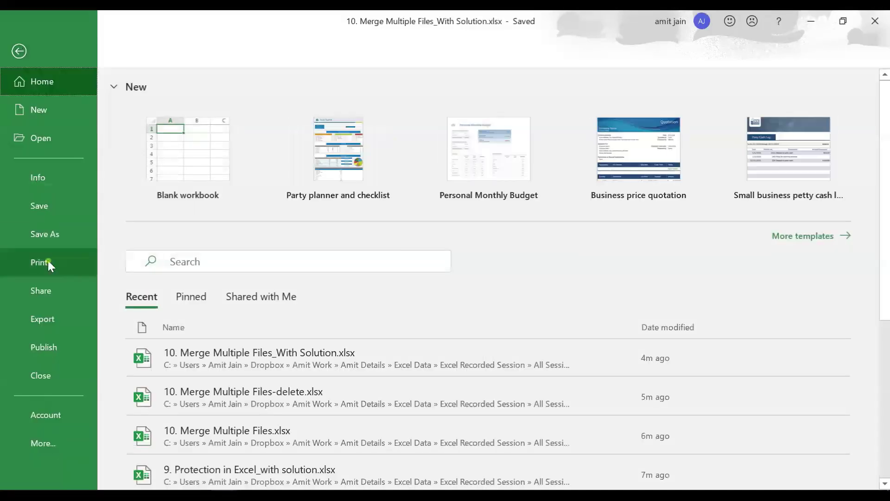
pyautogui.click(34, 447)
pyautogui.click(125, 470)
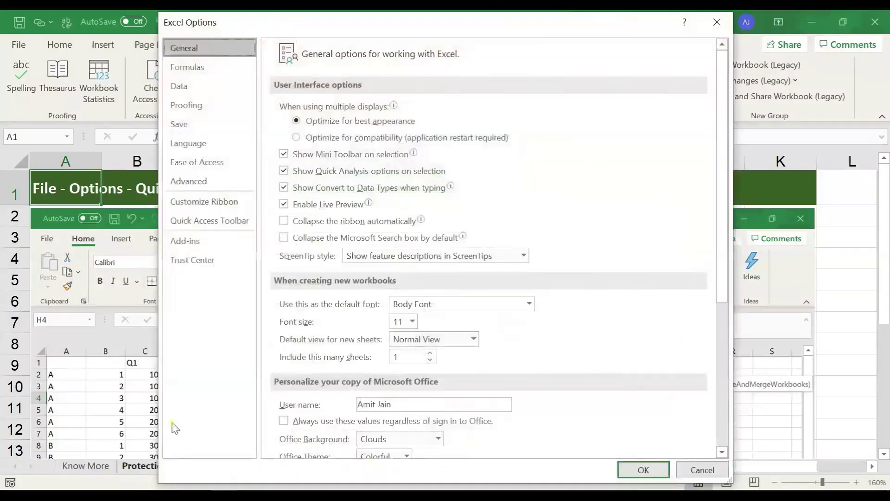
pyautogui.click(210, 221)
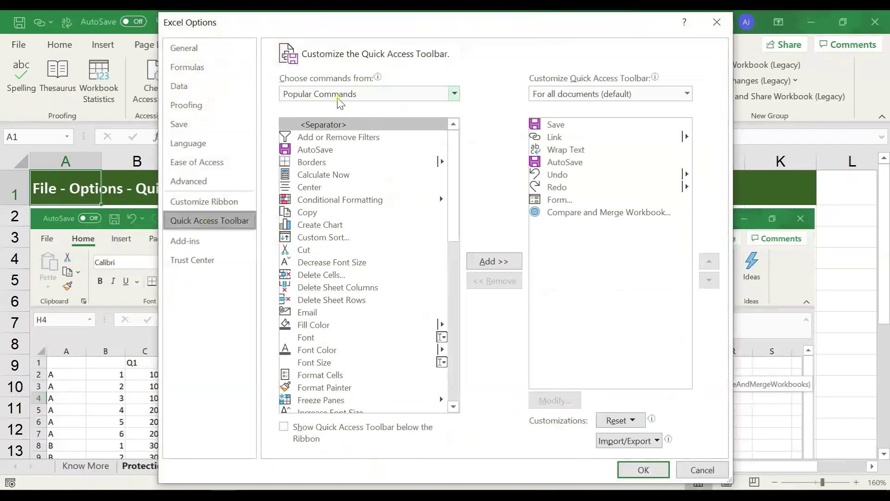
# Choose All Commands as the source of commands to add.
pyautogui.click(455, 94)
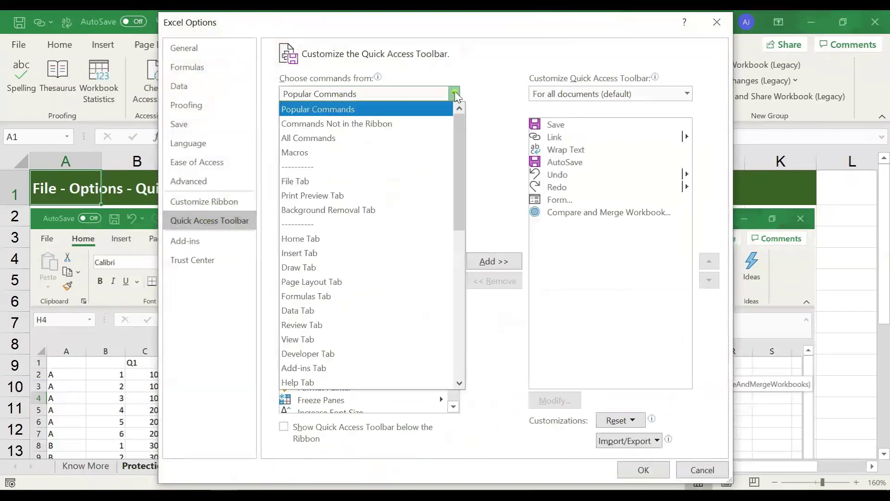
pyautogui.press('Escape')
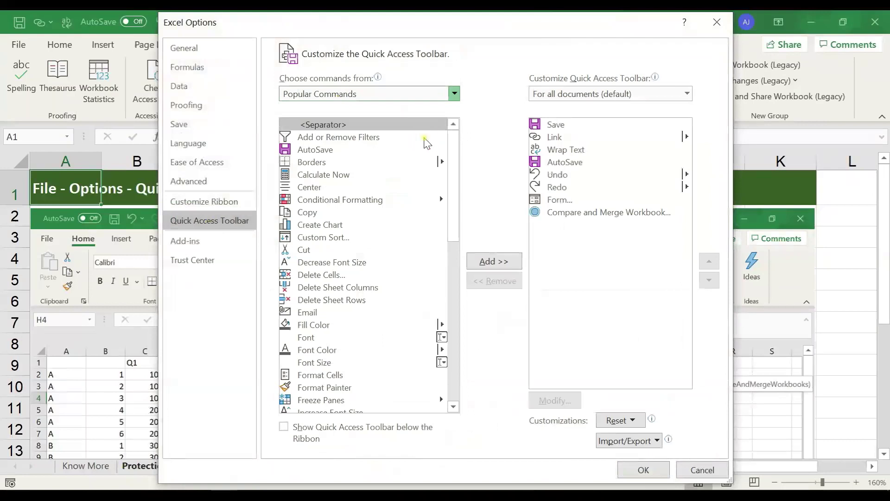
pyautogui.press('Down')
pyautogui.press('Down')
pyautogui.moveTo(422, 21); pyautogui.dragTo(418, 189)
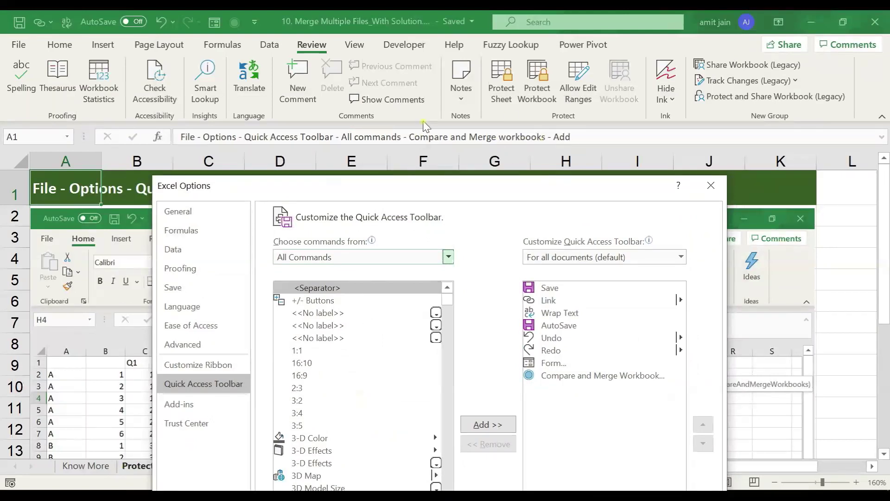
pyautogui.moveTo(417, 190); pyautogui.dragTo(409, 70)
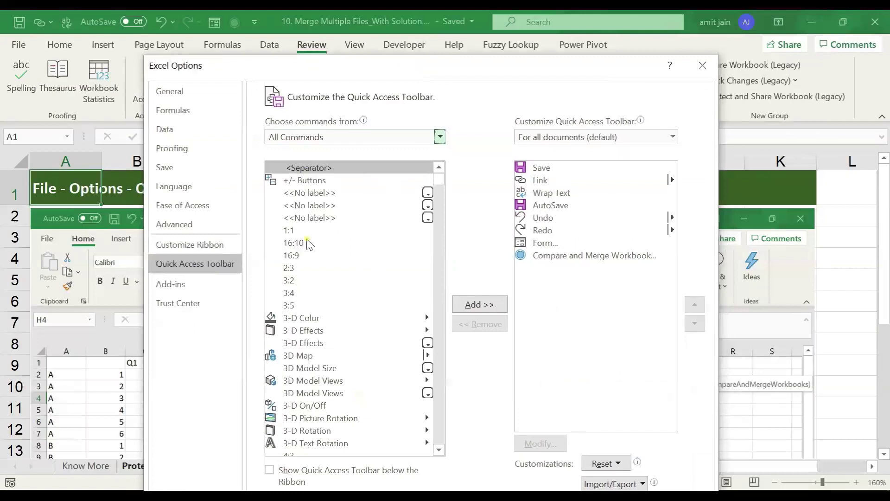
# Add Compare and Merge Workbooks to the Quick Access Toolbar and confirm with OK.
pyautogui.click(438, 408)
pyautogui.click(438, 407)
pyautogui.click(438, 409)
pyautogui.click(438, 409)
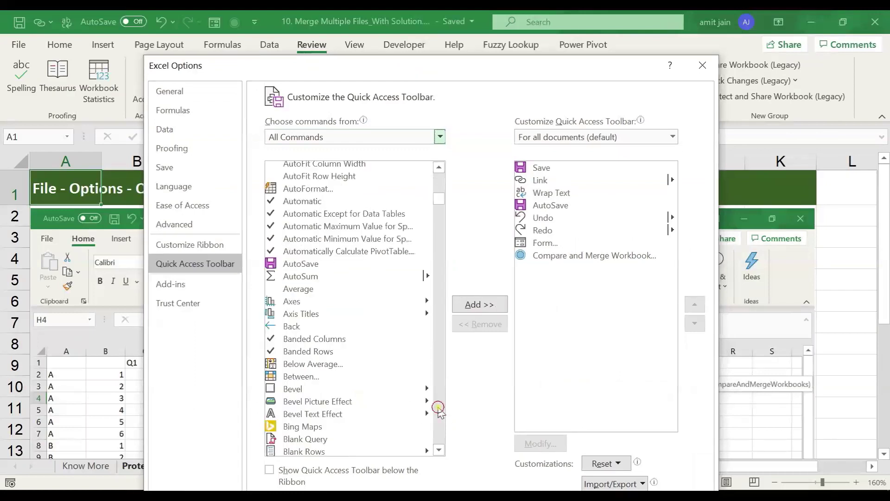
pyautogui.click(438, 406)
pyautogui.click(438, 406)
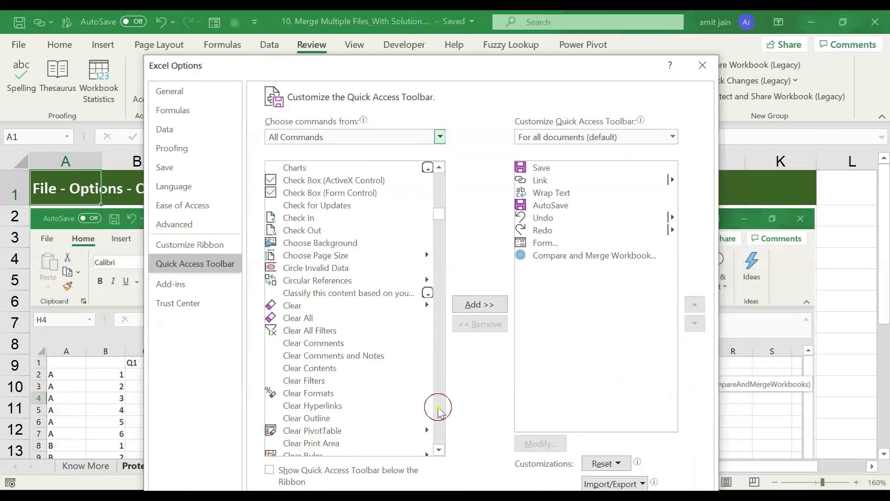
pyautogui.click(441, 191)
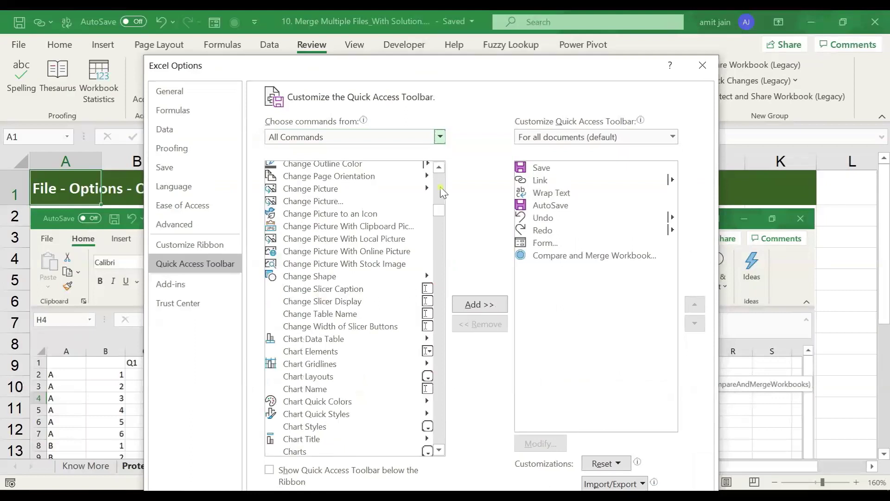
pyautogui.click(441, 296)
pyautogui.click(440, 297)
pyautogui.scroll(-6, 438, 447)
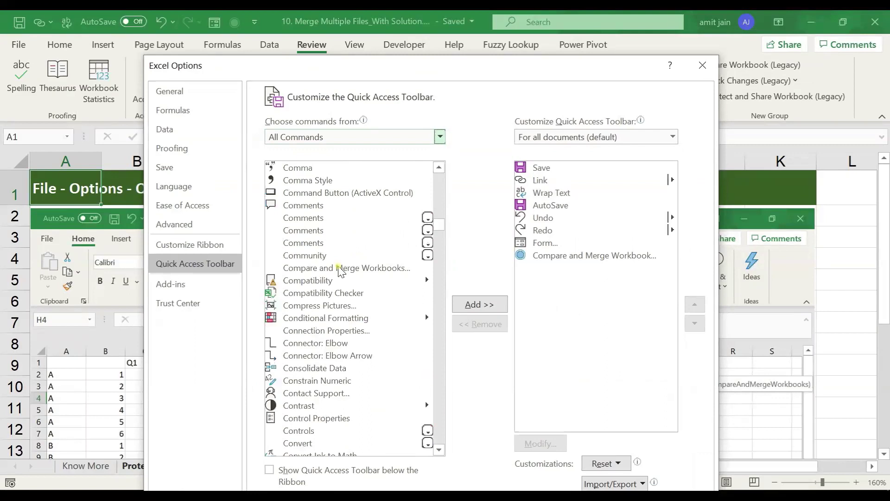
pyautogui.click(340, 269)
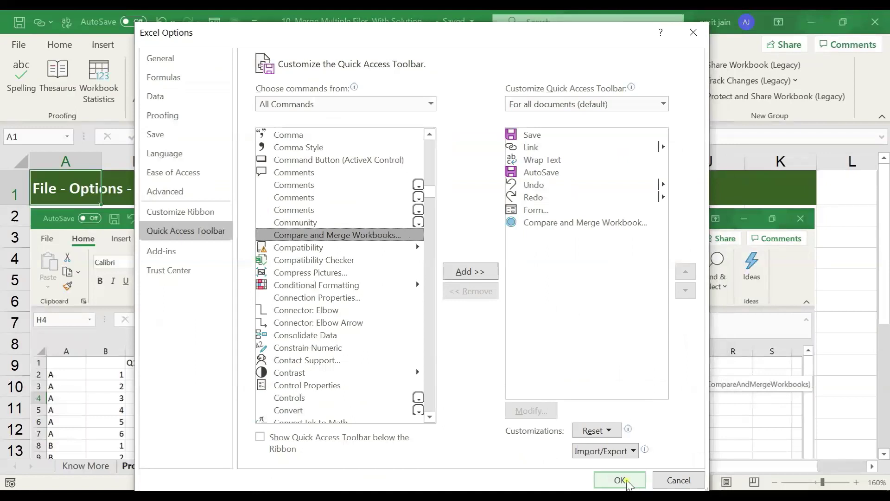
pyautogui.press('XF86AudioLowerVolume')
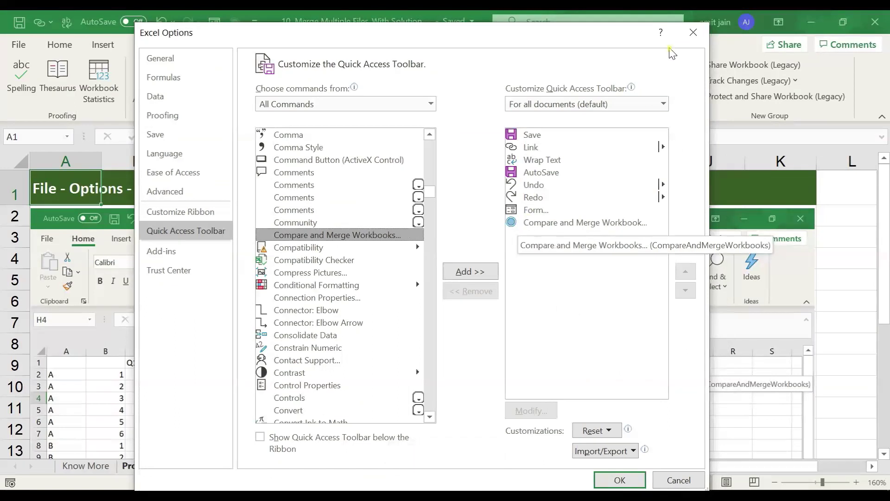
pyautogui.press('Return')
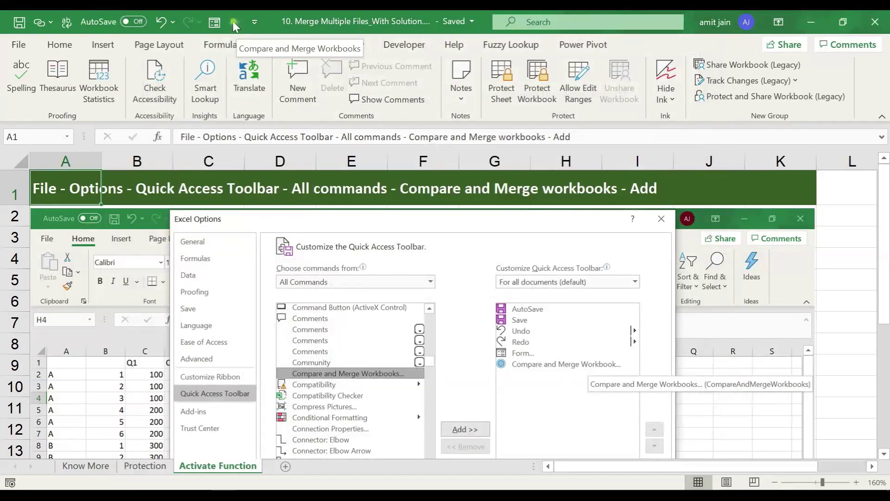
# Go to the Protection sheet and select a cell in the Sales Figures - March 2020 table.
pyautogui.scroll(-4, 472, 315)
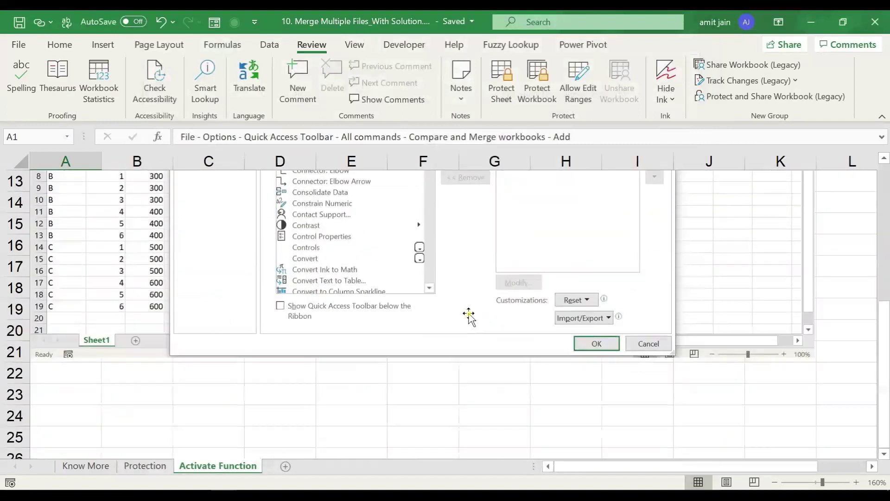
pyautogui.scroll(4, 469, 314)
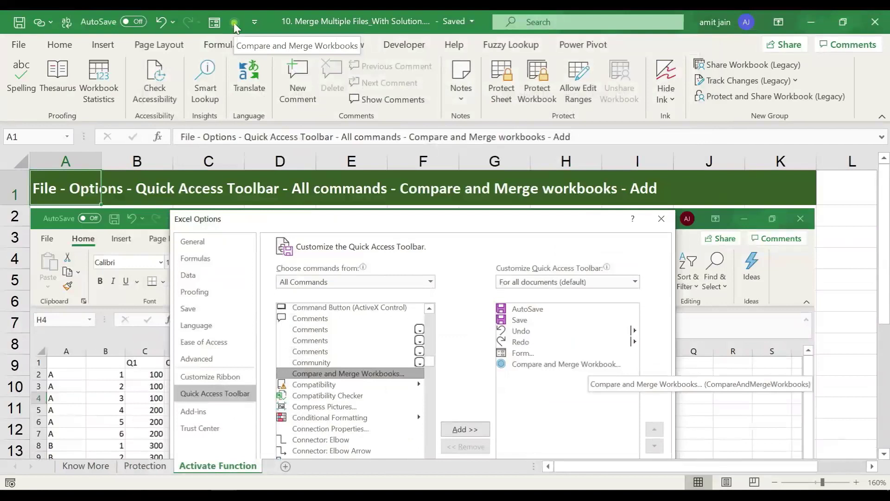
pyautogui.click(145, 465)
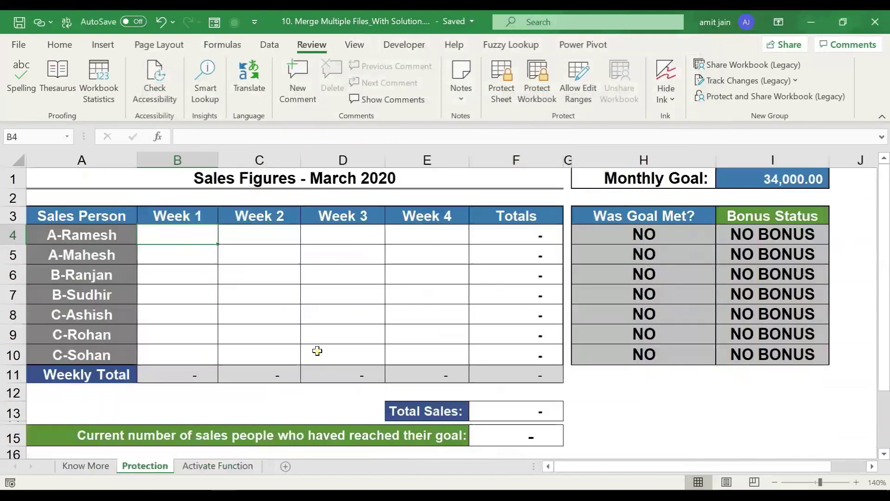
pyautogui.click(235, 469)
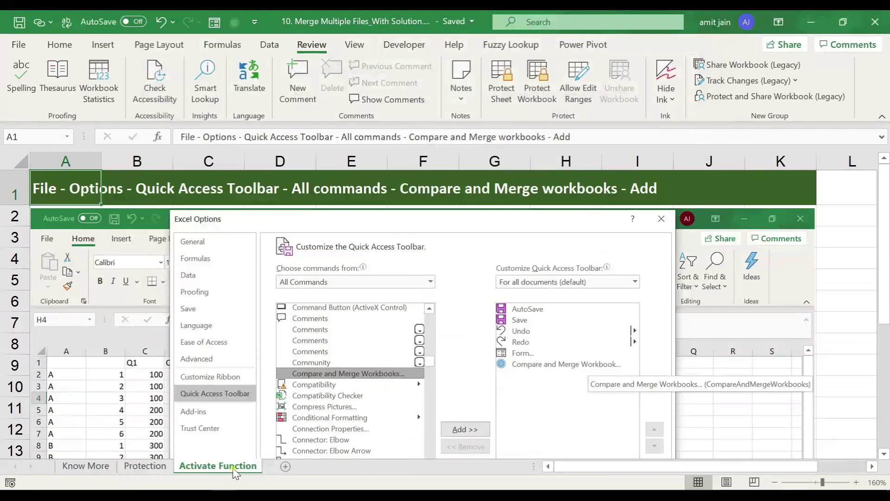
pyautogui.click(168, 466)
pyautogui.click(327, 281)
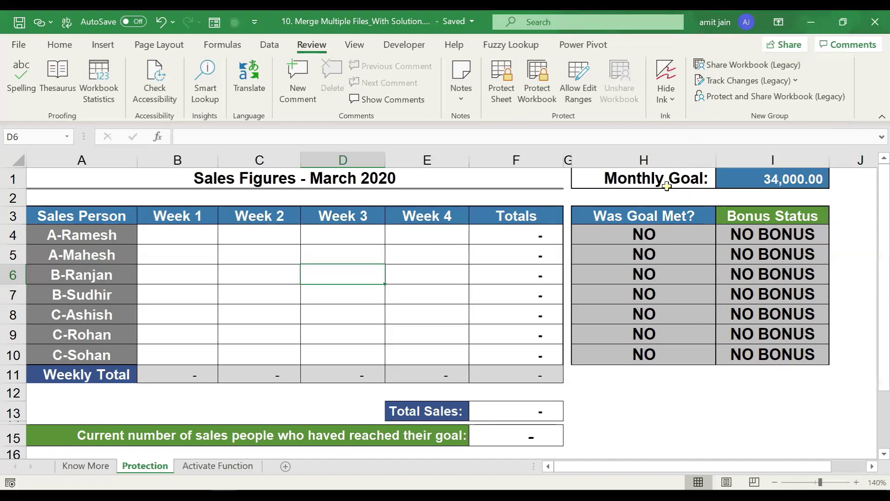
pyautogui.click(398, 291)
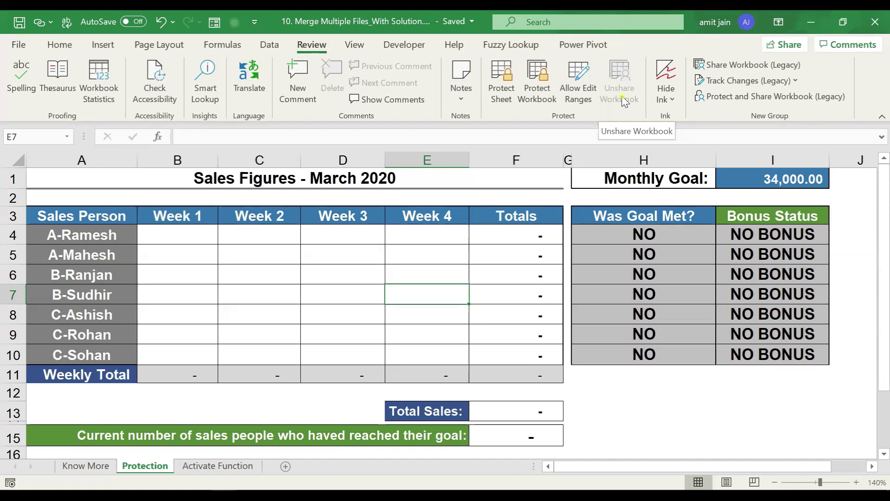
# Open and cancel Protect and Share Workbook (Legacy), then bring up the Protect Sheet dialog.
pyautogui.click(746, 91)
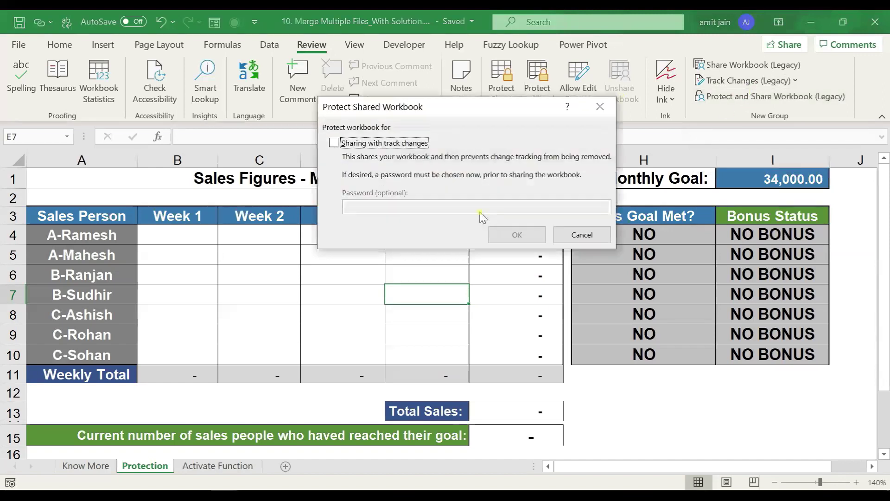
pyautogui.click(333, 143)
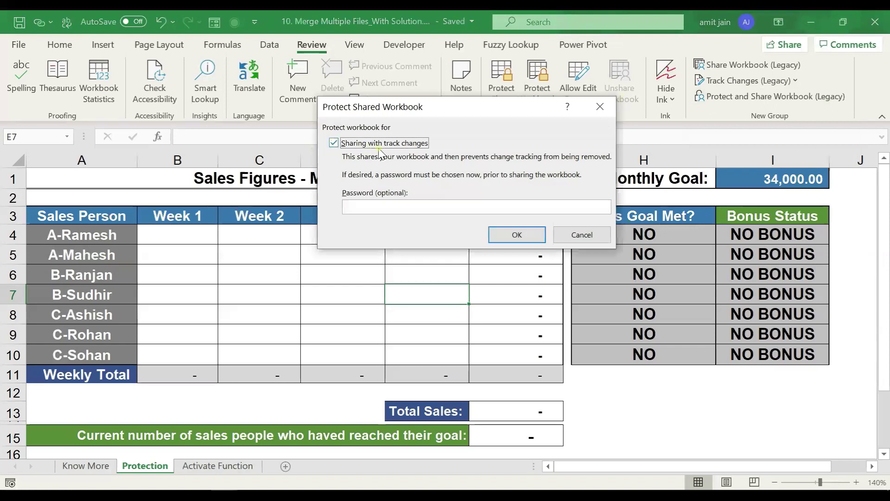
pyautogui.click(390, 211)
pyautogui.click(600, 107)
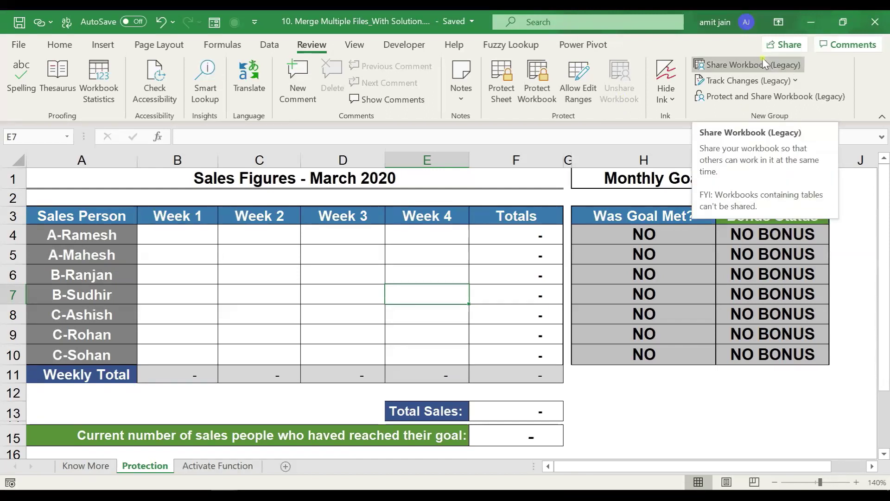
pyautogui.click(744, 68)
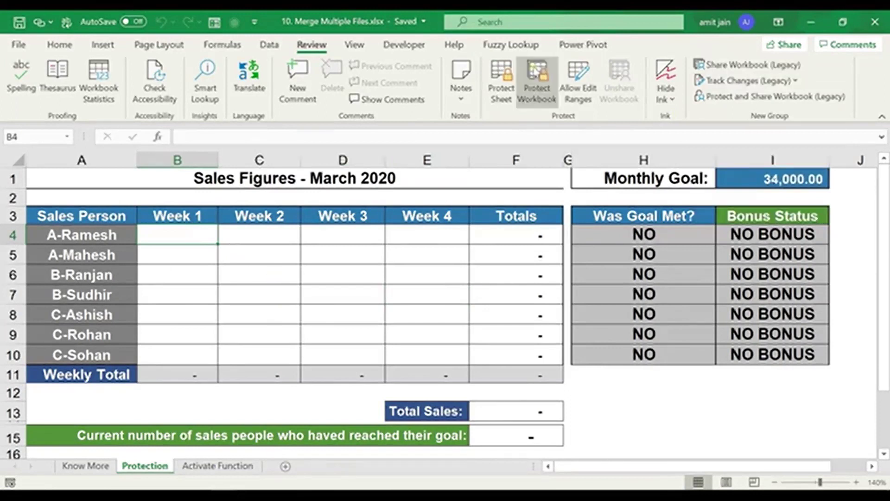
pyautogui.click(502, 88)
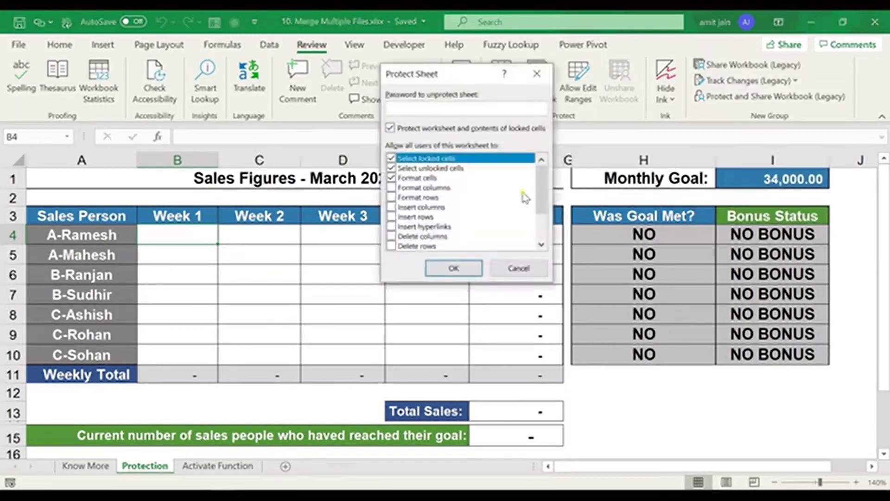
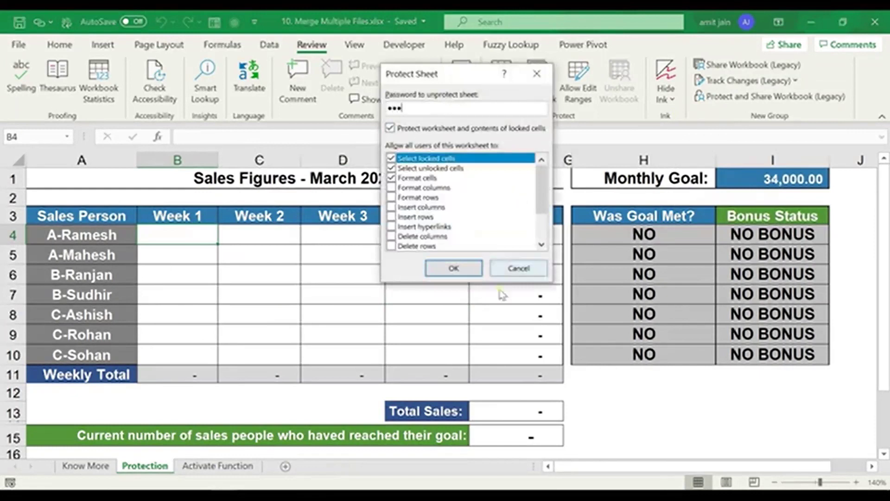
# Protect the sheet with a password, re-entering it in Confirm Password.
pyautogui.click(457, 268)
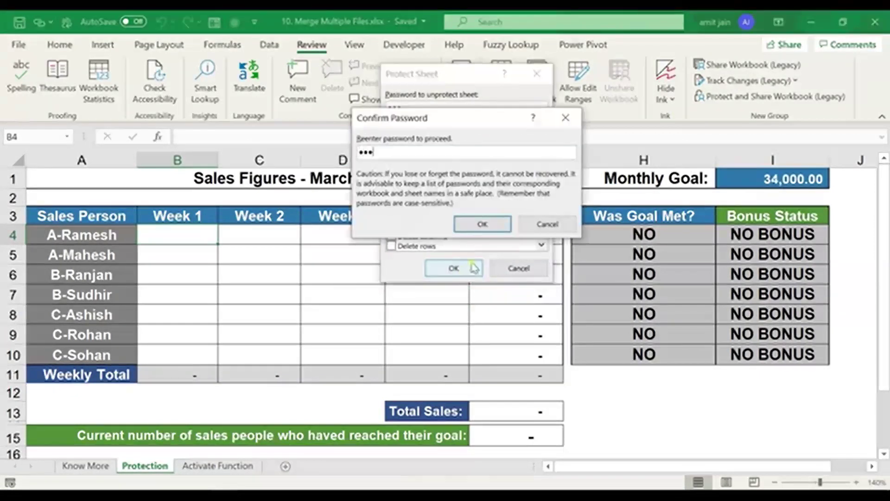
pyautogui.click(480, 225)
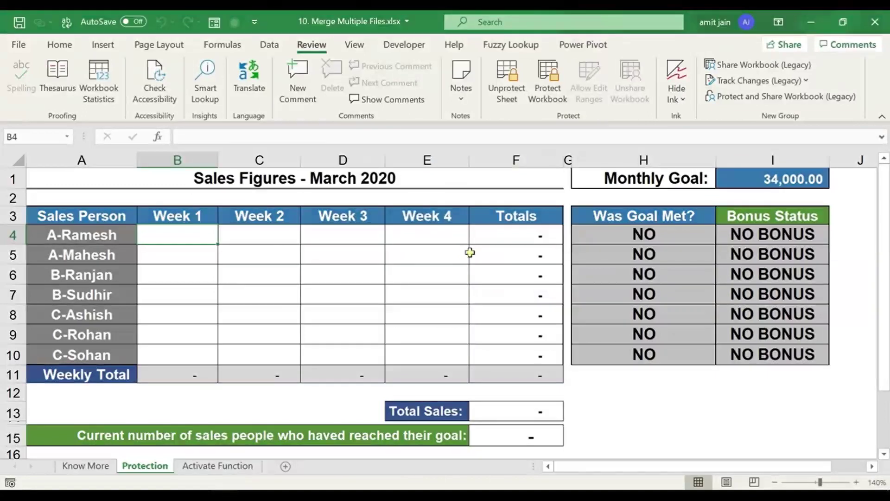
# Turn on the old shared workbooks feature and save the workbook as shared.
pyautogui.click(727, 68)
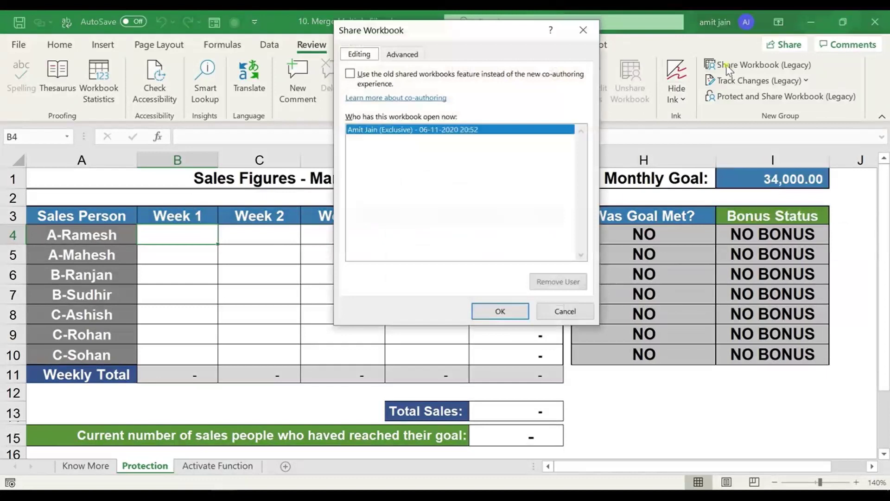
pyautogui.click(351, 75)
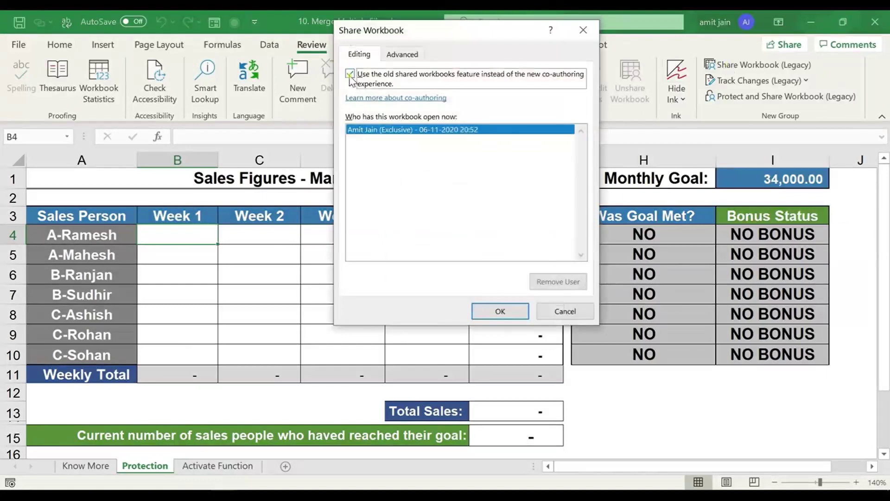
pyautogui.click(486, 315)
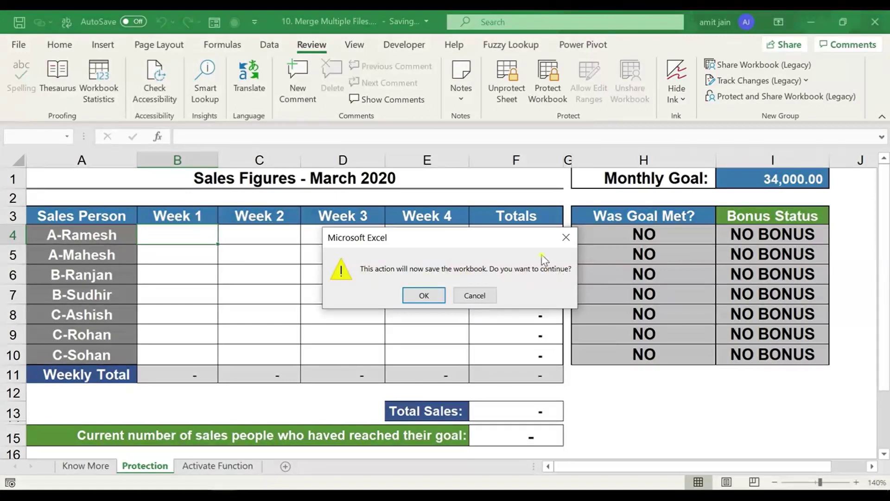
pyautogui.click(414, 297)
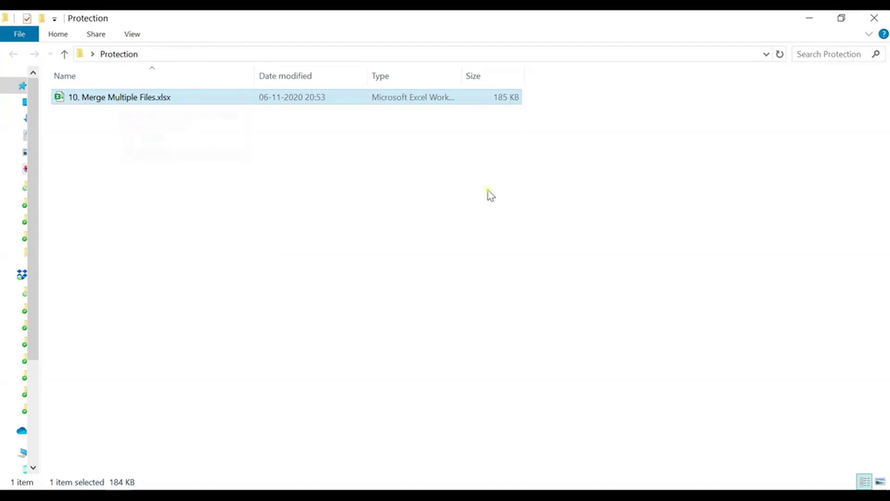
# Paste duplicate copies of 10. Merge Multiple Files.xlsx into the Protection folder.
pyautogui.hotkey('ctrl', 'v')
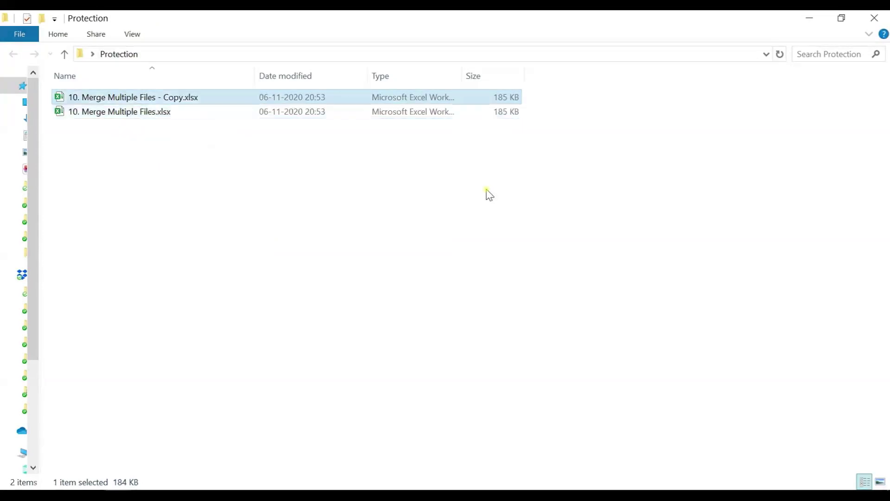
pyautogui.hotkey('ctrl', 'v')
pyautogui.hotkey('ctrl', 'v')
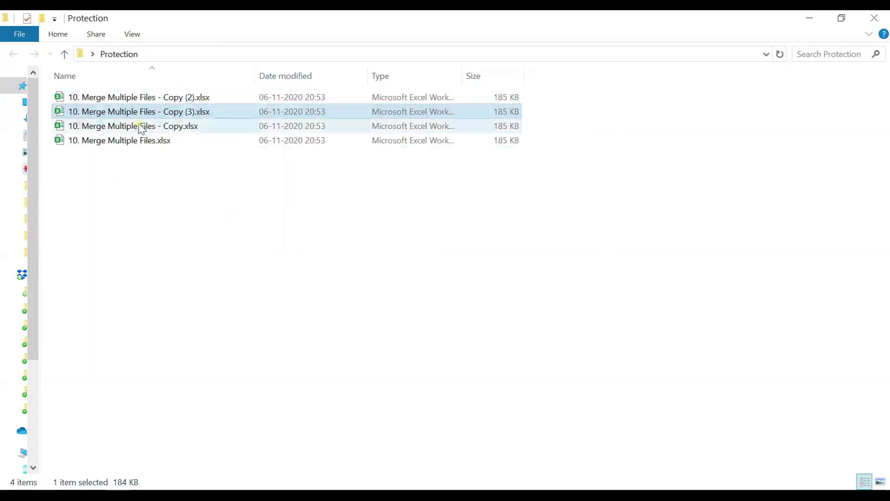
pyautogui.click(144, 140)
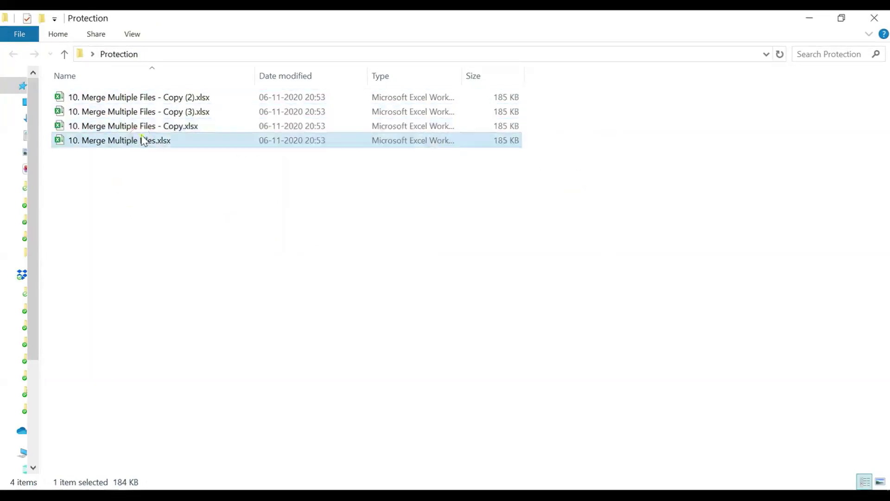
pyautogui.click(155, 128)
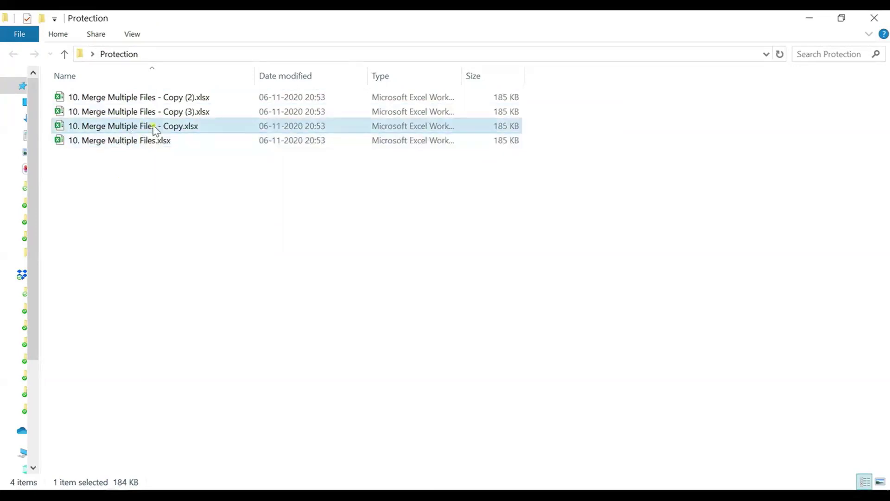
# Rename the copies Team A, Team B and Team C, then open Team A.xlsx.
pyautogui.press('F2')
pyautogui.write('Team A')
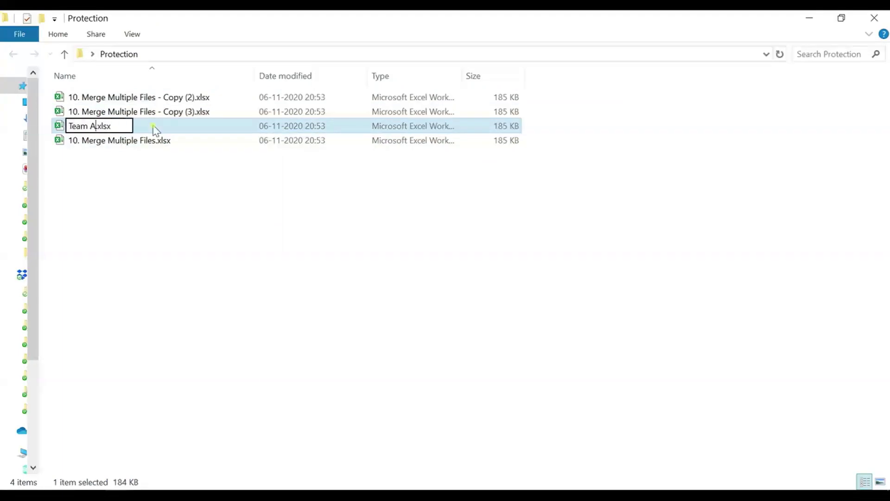
pyautogui.press('Return')
pyautogui.press('Up')
pyautogui.press('F2')
pyautogui.write('Team B.xlsx')
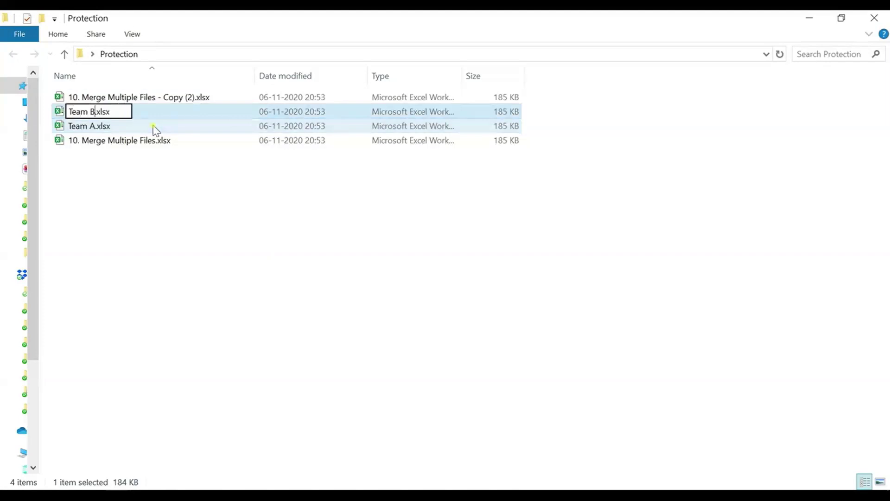
pyautogui.press('Return')
pyautogui.press('Up')
pyautogui.press('F2')
pyautogui.write('Team')
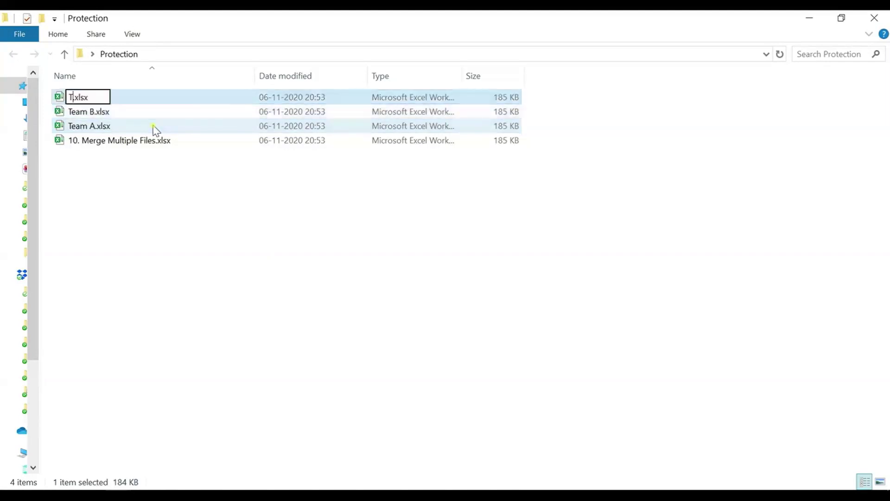
pyautogui.write(' C')
pyautogui.press('Return')
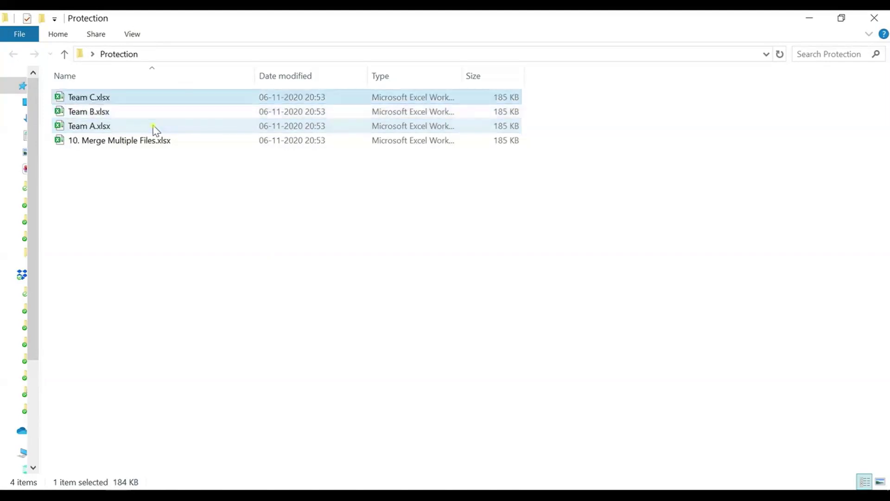
pyautogui.click(156, 130)
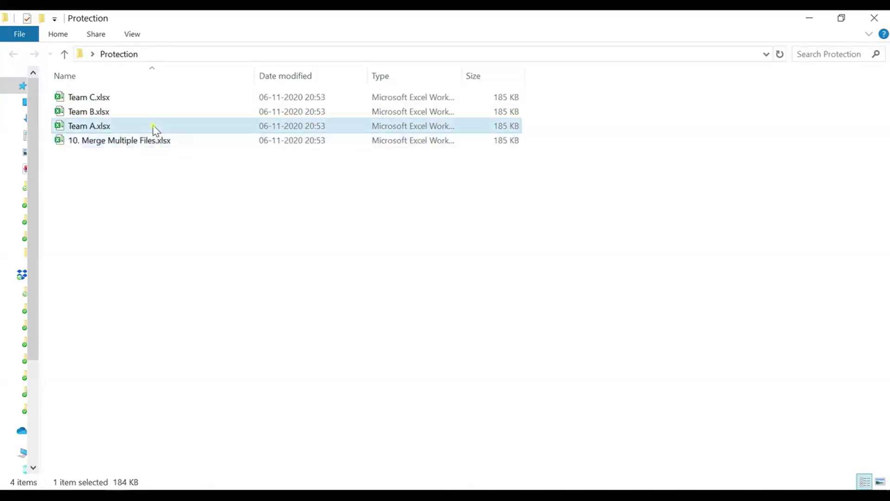
pyautogui.doubleClick(156, 128)
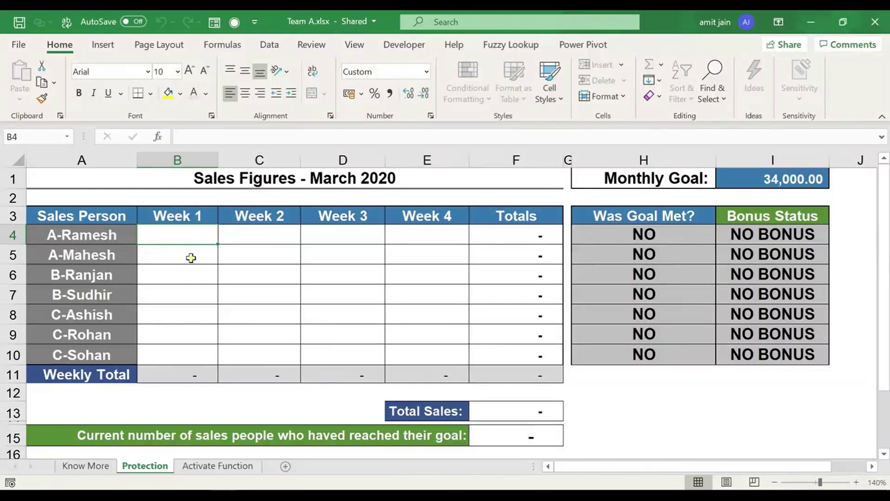
# Unlock Team A's range with its password and fill B4:E5 with 1,000.00.
pyautogui.doubleClick(169, 238)
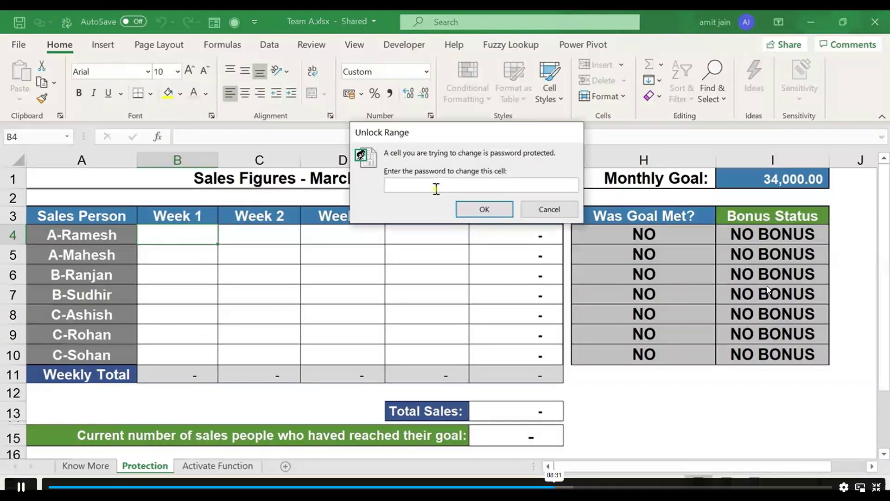
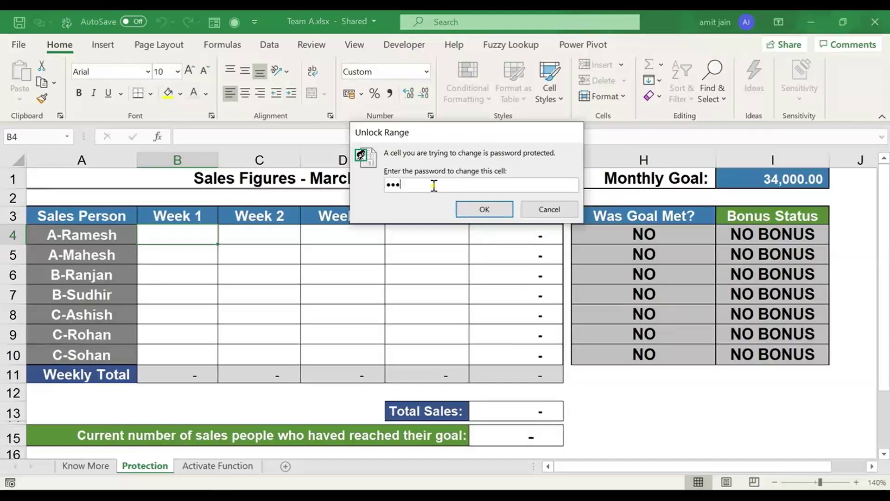
pyautogui.press('Return')
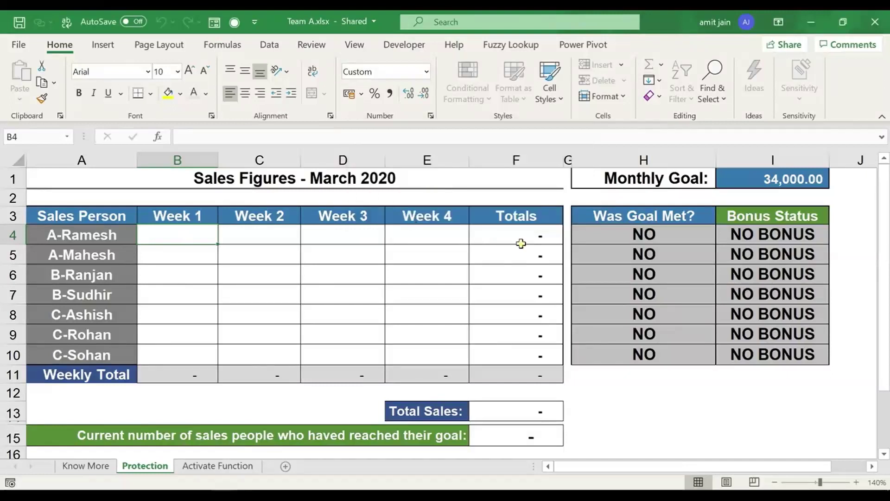
pyautogui.write('1000')
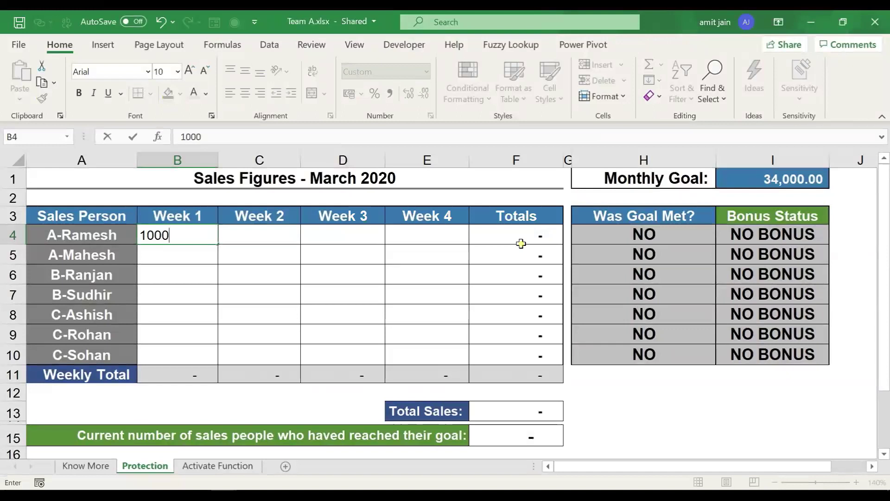
pyautogui.hotkey('ctrl', 'Return')
pyautogui.hotkey('ctrl', 'c')
pyautogui.hotkey('shift', 'Down')
pyautogui.hotkey('shift', 'Right')
pyautogui.hotkey('shift', 'Right')
pyautogui.hotkey('shift', 'Right')
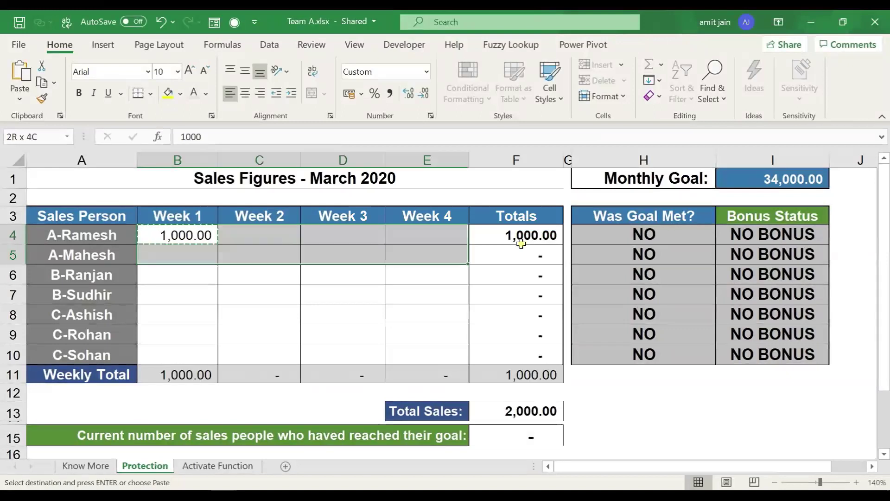
pyautogui.press('Return')
pyautogui.press('Down')
pyautogui.press('Down')
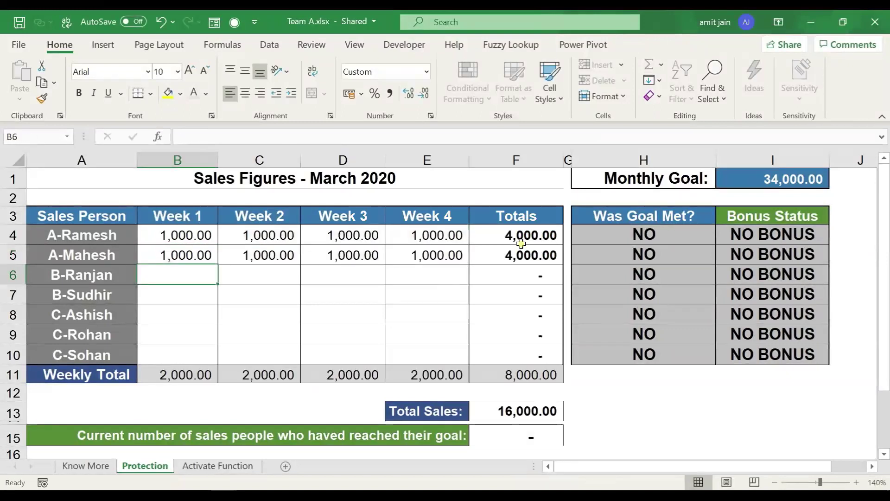
pyautogui.press('1')
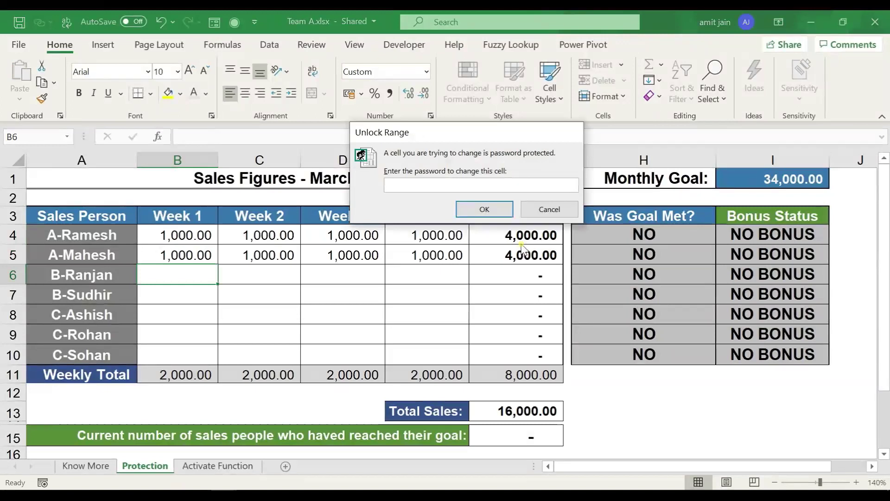
pyautogui.press('Escape')
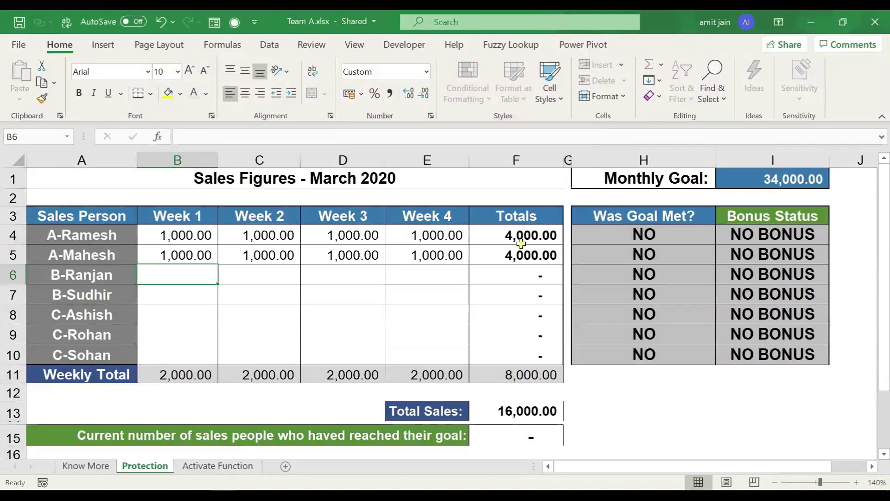
pyautogui.hotkey('alt', 'F4')
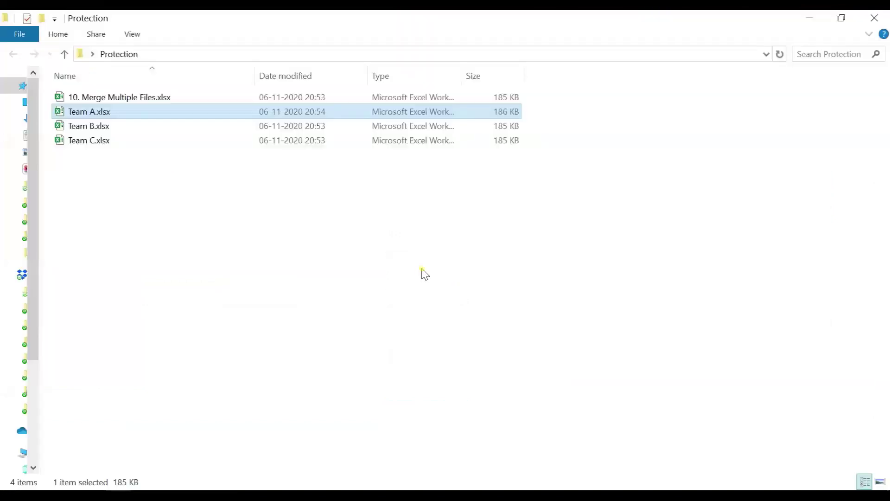
# Open Team B.xlsx and unlock B-Ranjan's cell B6 with the range password.
pyautogui.doubleClick(120, 130)
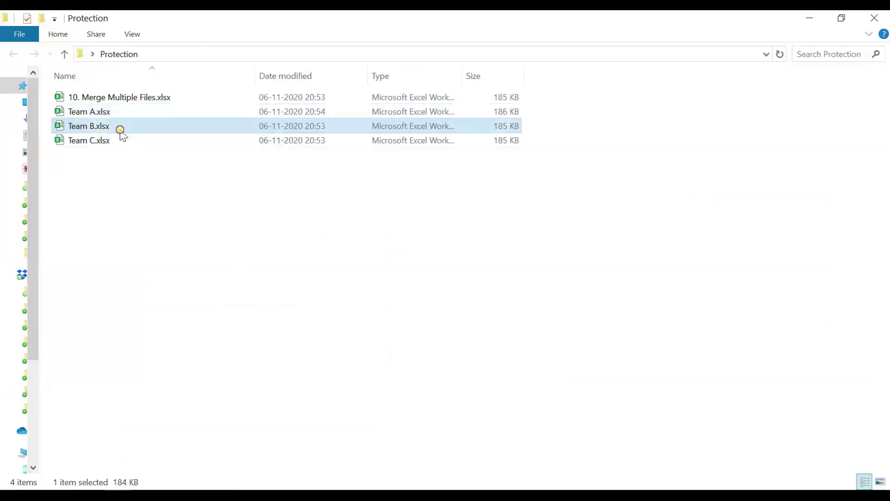
pyautogui.click(154, 277)
pyautogui.press('1')
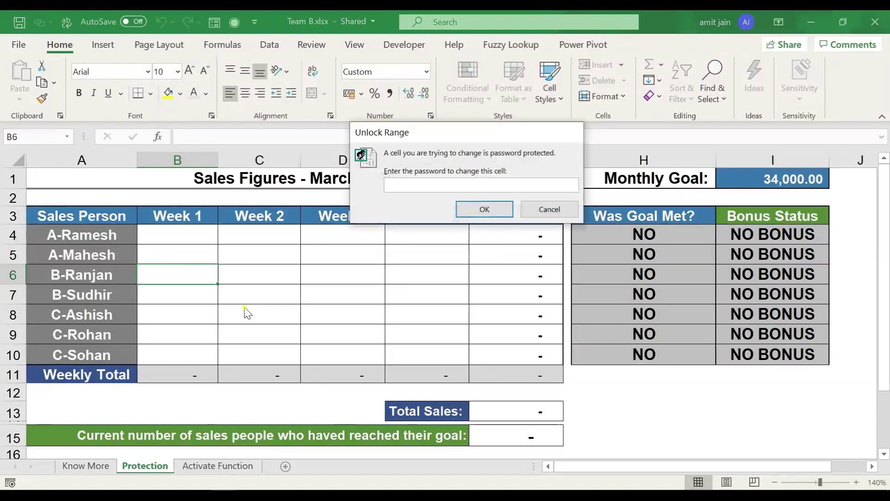
pyautogui.press('Return')
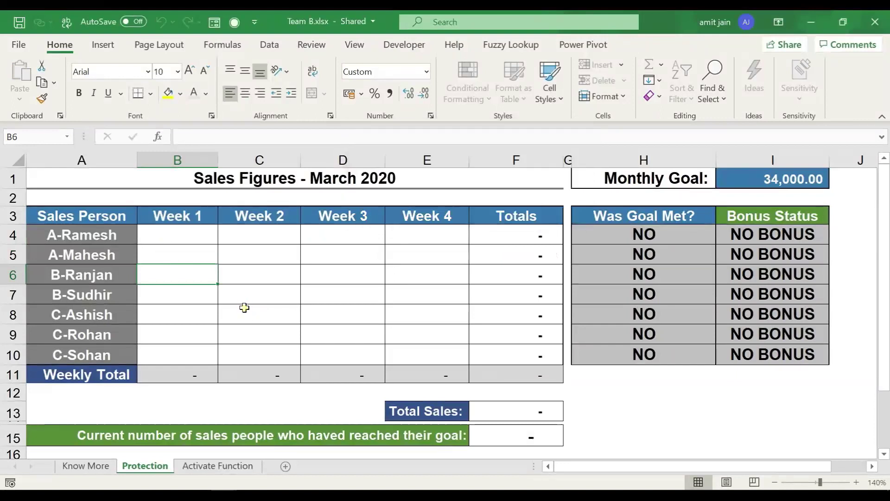
# Fill B6:E7 with 2,000.00 for B-Ranjan and B-Sudhir.
pyautogui.write('2000')
pyautogui.hotkey('ctrl', 'Return')
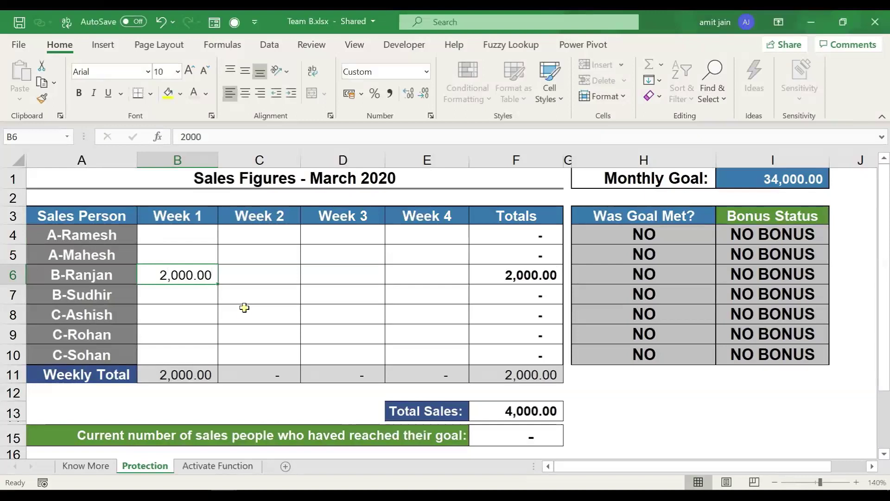
pyautogui.hotkey('ctrl', 'c')
pyautogui.hotkey('shift', 'Down')
pyautogui.hotkey('shift', 'Right')
pyautogui.hotkey('shift', 'Right')
pyautogui.hotkey('shift', 'Right')
pyautogui.hotkey('ctrl', 'v')
pyautogui.press('Escape')
pyautogui.press('Down')
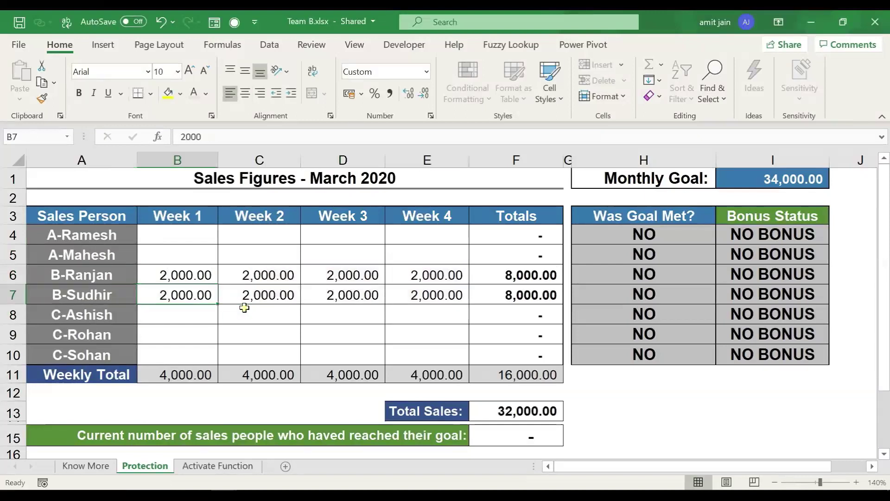
# Confirm the C-team cell B9 stays locked, then save and close Team B.
pyautogui.press('Down')
pyautogui.press('Down')
pyautogui.press('2')
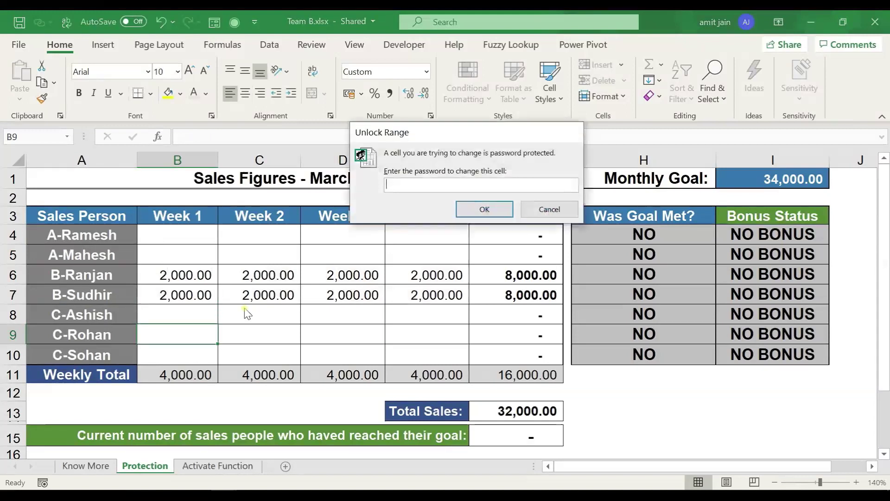
pyautogui.press('Escape')
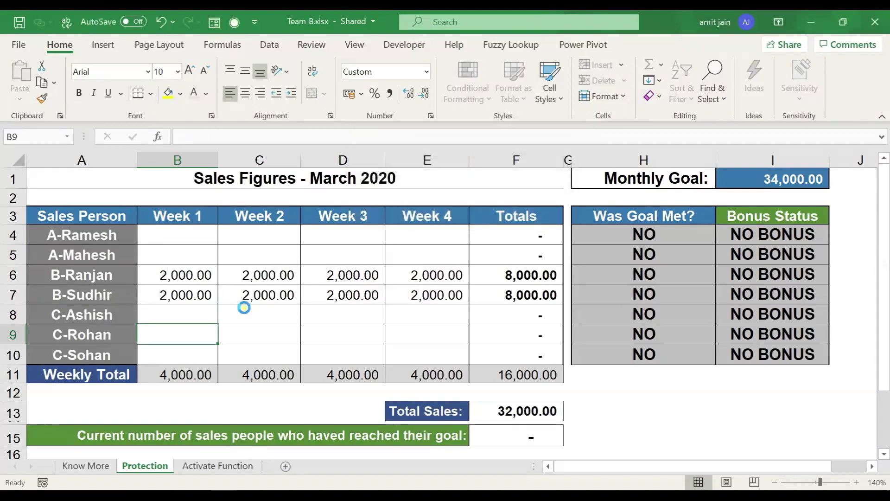
pyautogui.hotkey('ctrl', 's')
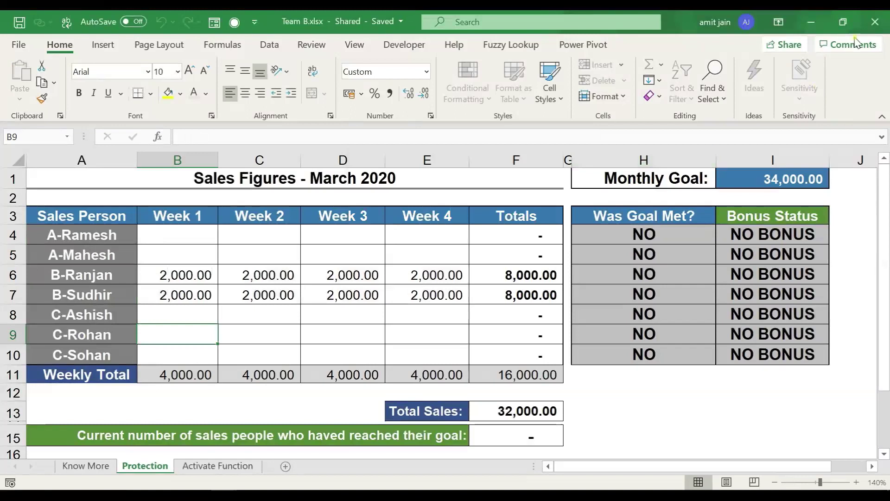
pyautogui.click(875, 22)
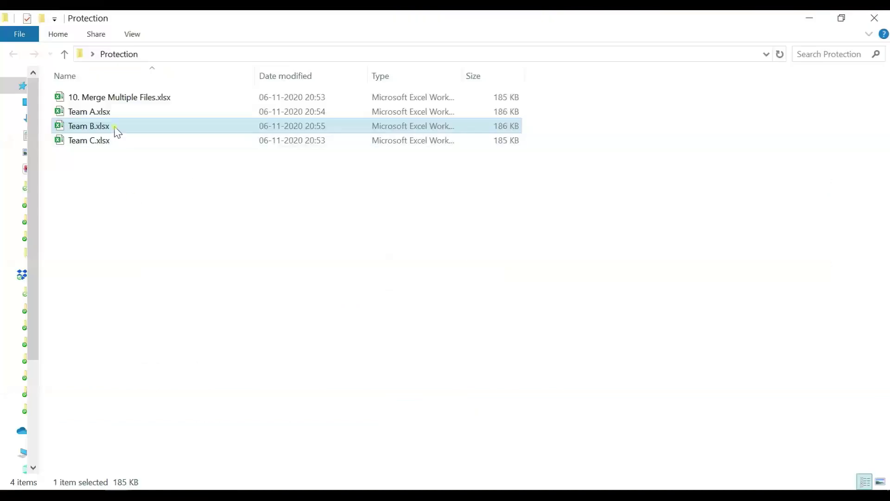
# Open Team C.xlsx and unlock its protected range with the range password.
pyautogui.click(112, 139)
pyautogui.doubleClick(112, 140)
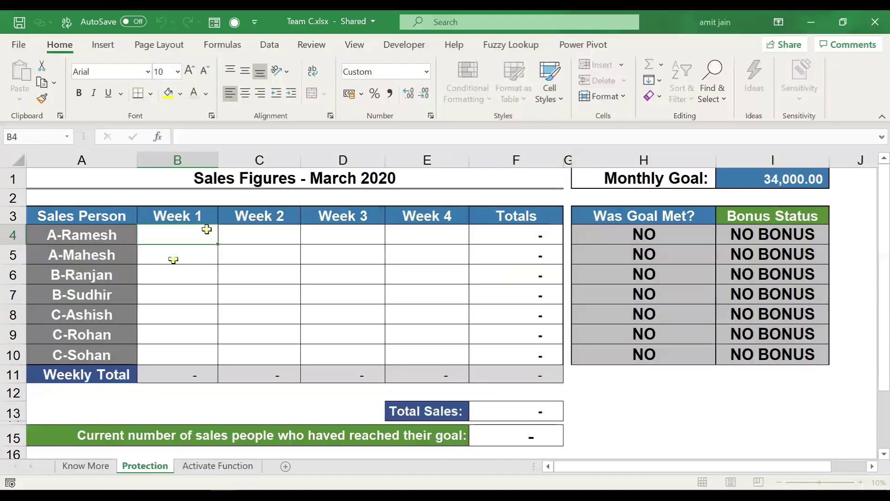
pyautogui.doubleClick(166, 316)
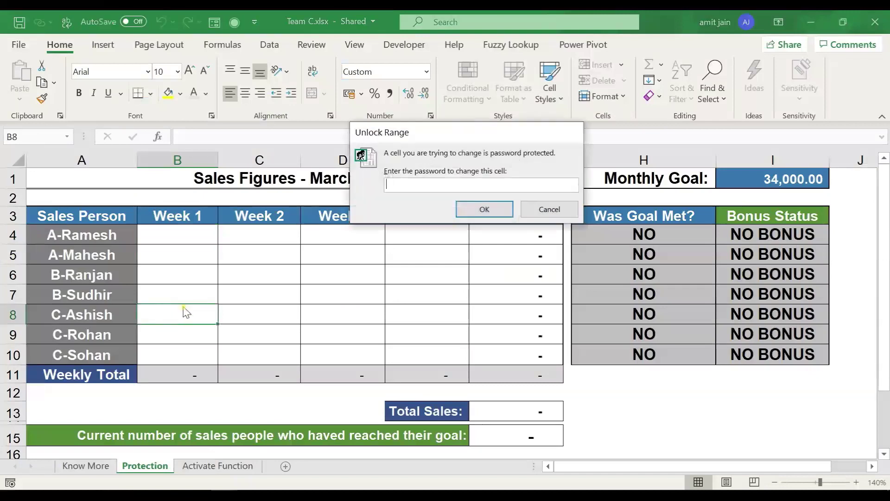
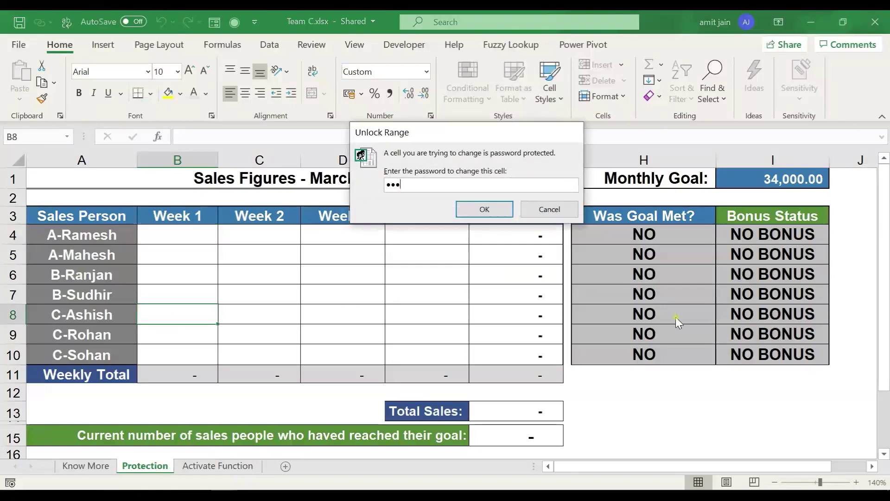
pyautogui.press('Return')
# Fill B8:E10 with 3,000.00 for C-Ashish, C-Rohan and C-Sohan, then save and close.
pyautogui.write('3000')
pyautogui.press('Return')
pyautogui.hotkey('ctrl', 'c')
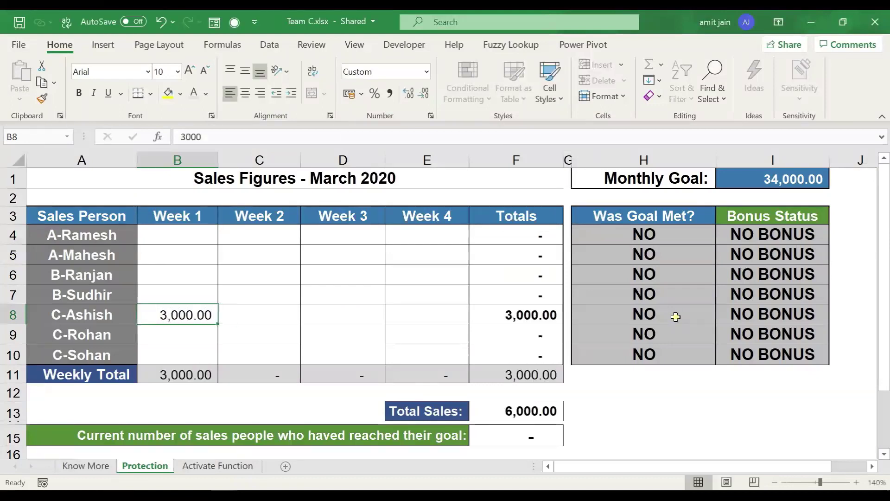
pyautogui.hotkey('shift', 'Down')
pyautogui.hotkey('shift', 'Down')
pyautogui.hotkey('shift', 'Right')
pyautogui.hotkey('shift', 'Right')
pyautogui.hotkey('shift', 'Right')
pyautogui.hotkey('ctrl', 'v')
pyautogui.press('Escape')
pyautogui.press('Left')
pyautogui.press('Right')
pyautogui.press('Right')
pyautogui.press('Right')
pyautogui.press('Right')
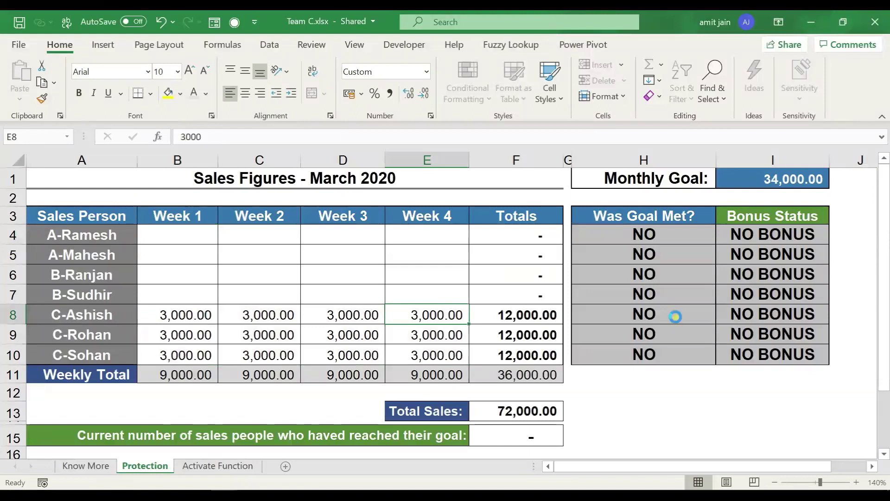
pyautogui.hotkey('ctrl', 's')
pyautogui.click(875, 18)
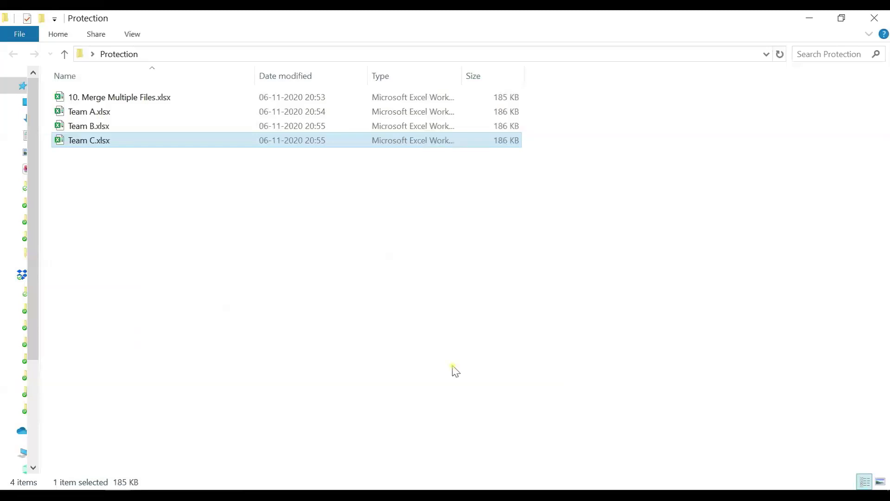
# Open 10. Merge Multiple Files.xlsx from the Protection folder, cancelling an accidental rename.
pyautogui.click(89, 111)
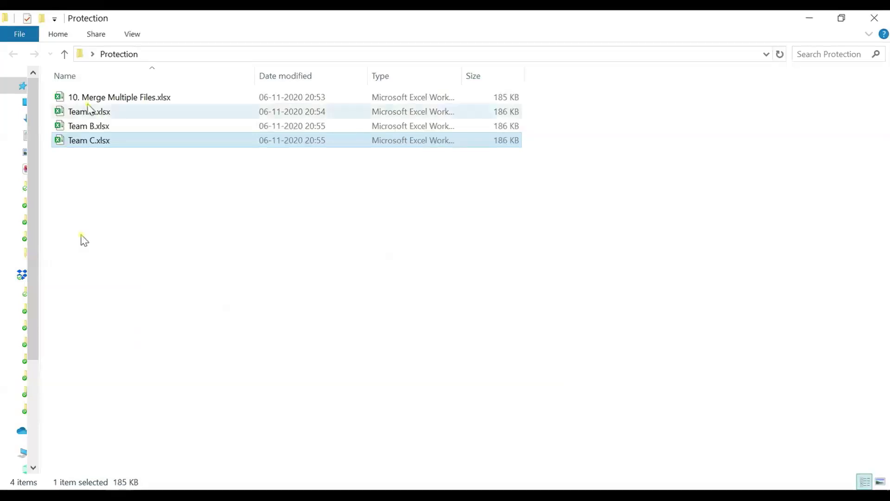
pyautogui.click(88, 140)
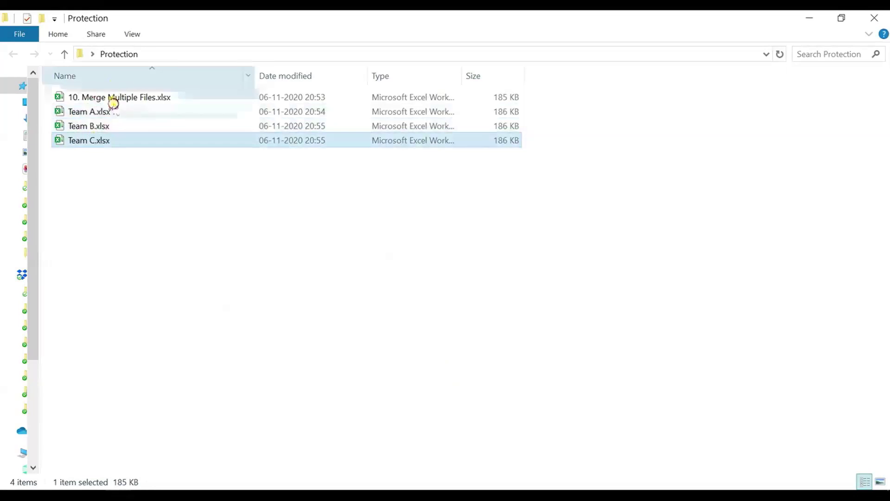
pyautogui.click(115, 98)
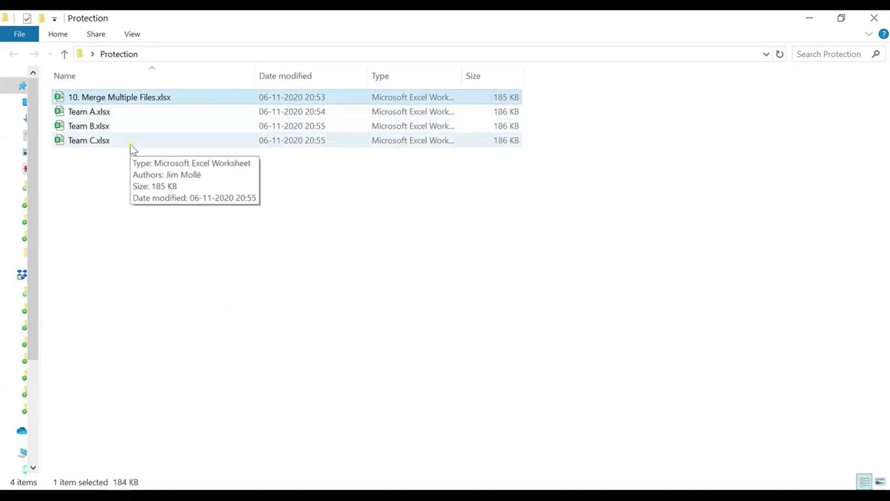
pyautogui.click(129, 100)
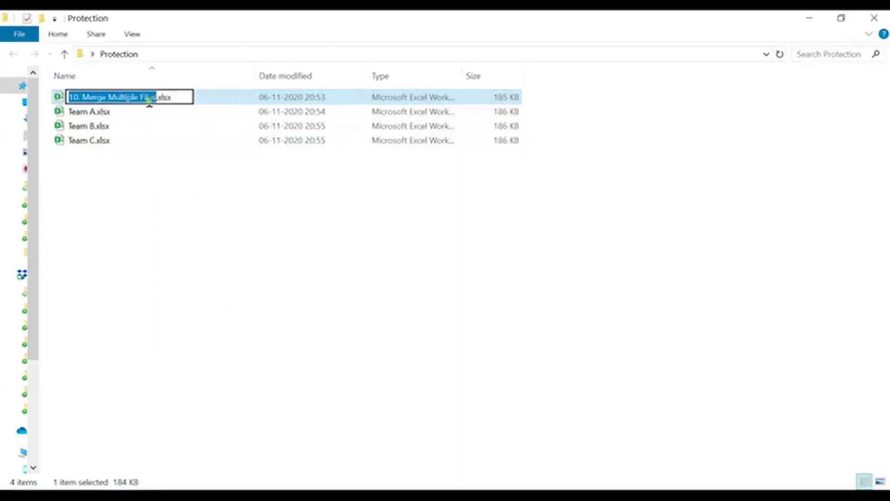
pyautogui.press('Escape')
pyautogui.press('Return')
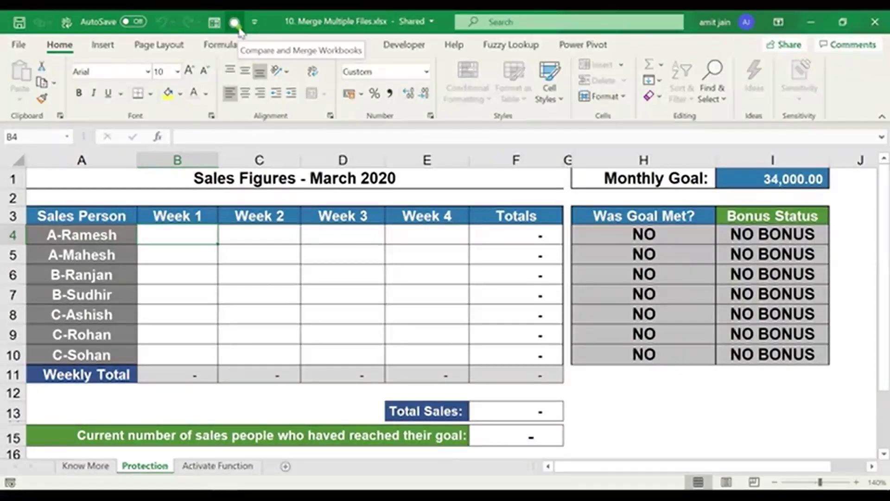
pyautogui.click(217, 45)
# Launch Compare and Merge Workbooks from the Quick Access Toolbar to list the team files.
pyautogui.click(311, 45)
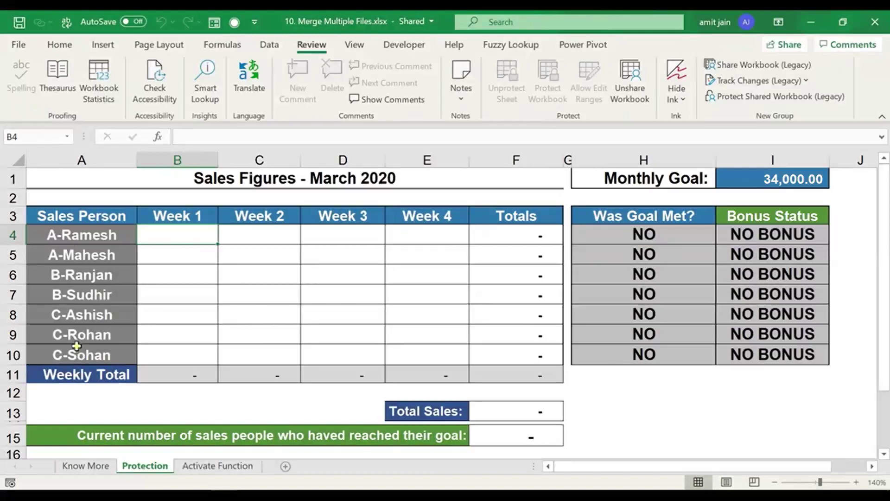
pyautogui.click(234, 23)
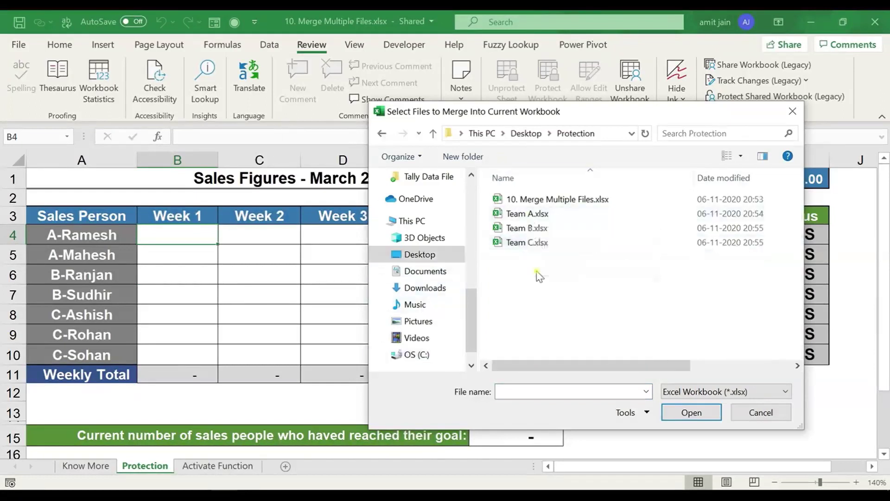
# Merge only Team A.xlsx, filling A-Ramesh and A-Mahesh with 1,000.00 each week.
pyautogui.click(525, 214)
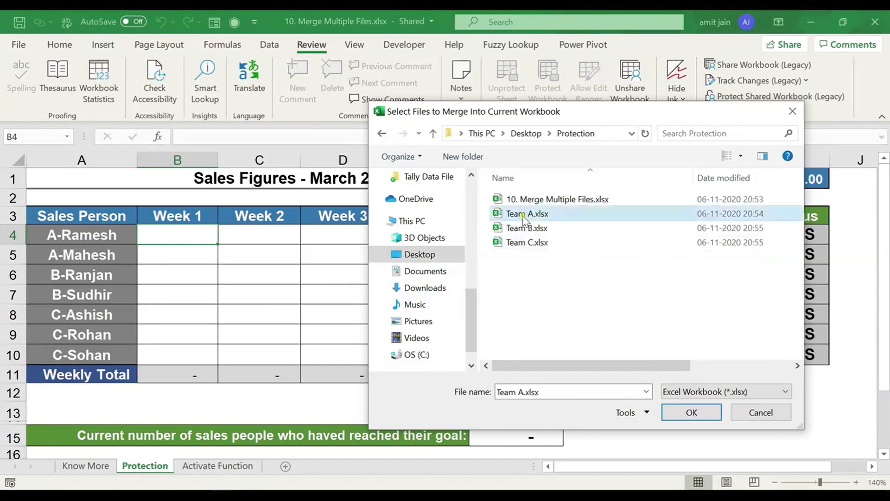
pyautogui.keyDown('shift'); pyautogui.click(540, 242); pyautogui.keyUp('shift')
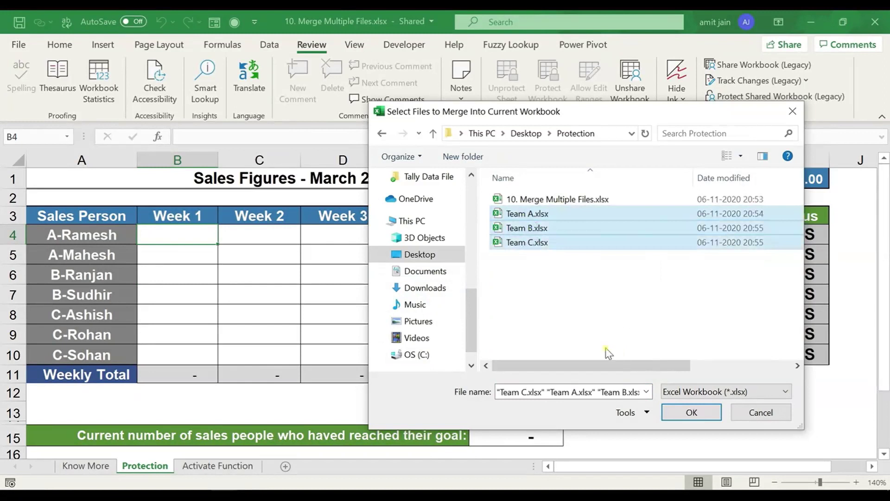
pyautogui.click(518, 215)
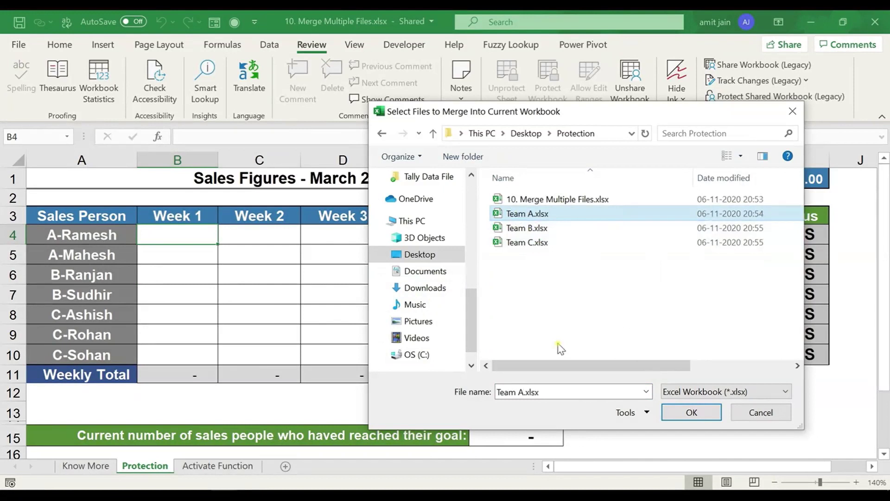
pyautogui.click(680, 413)
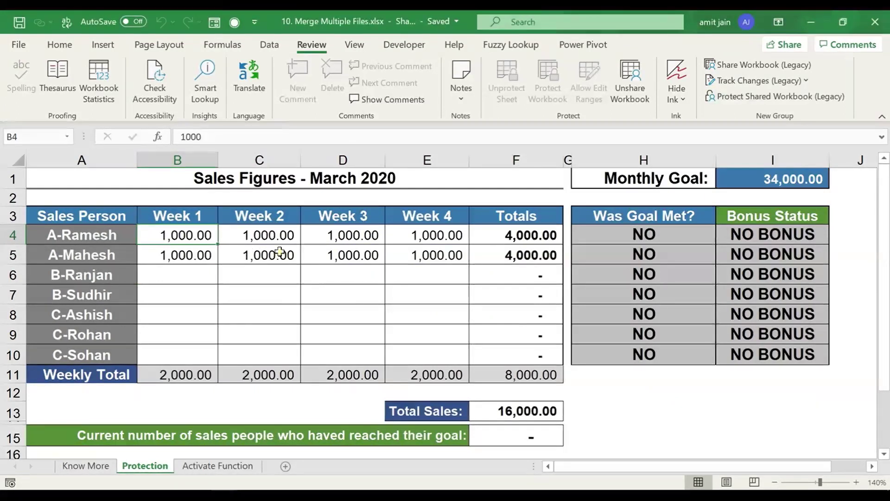
# Merge Team B.xlsx and Team C.xlsx together, bringing total sales to 1,20,000.00.
pyautogui.click(235, 23)
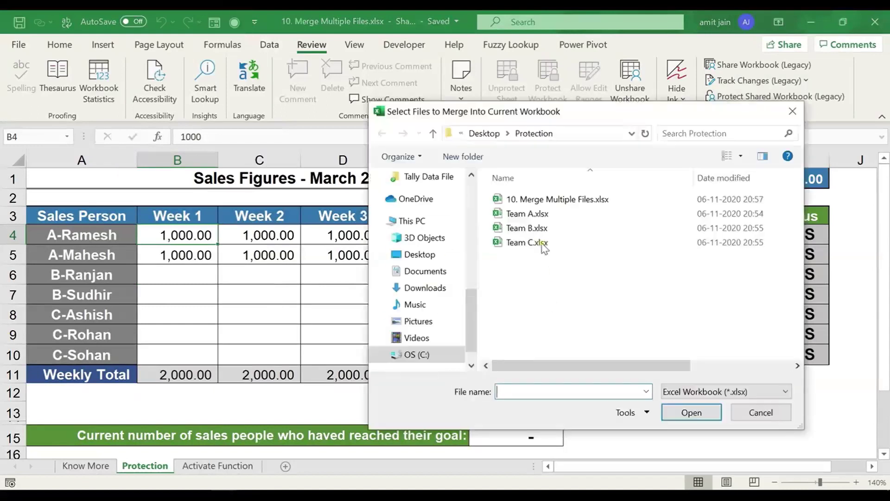
pyautogui.click(534, 228)
pyautogui.keyDown('ctrl'); pyautogui.click(535, 242); pyautogui.keyUp('ctrl')
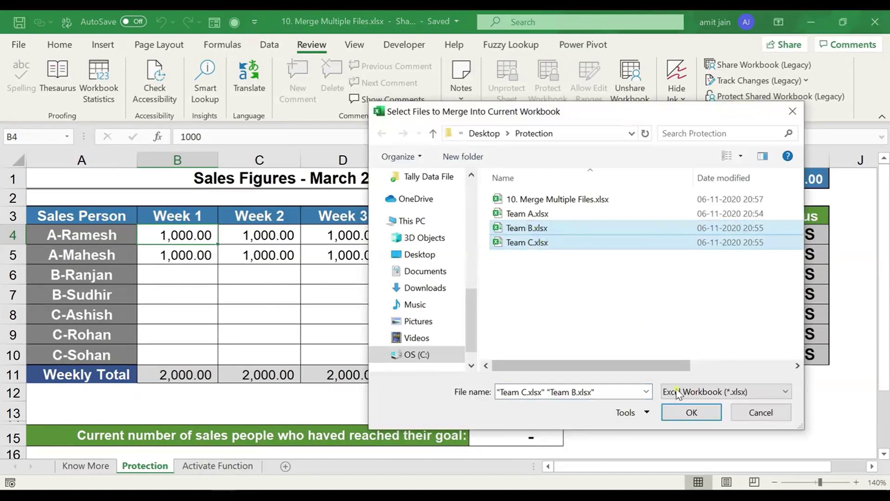
pyautogui.click(688, 414)
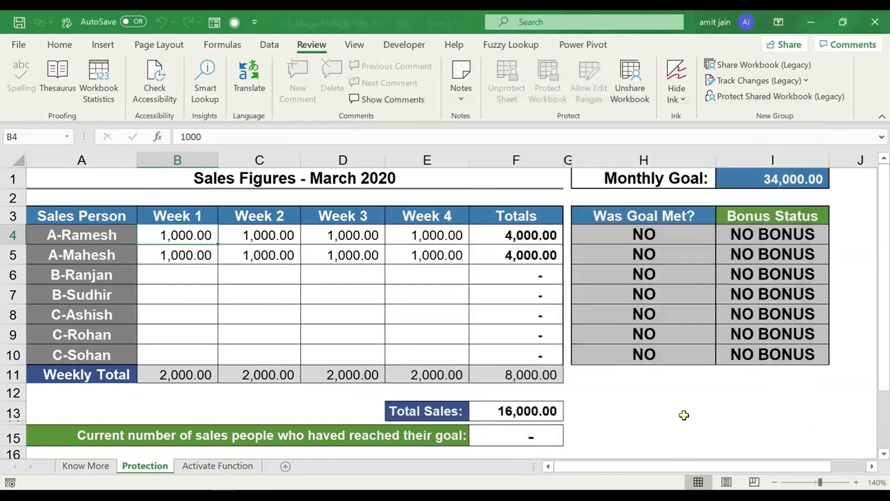
pyautogui.click(206, 278)
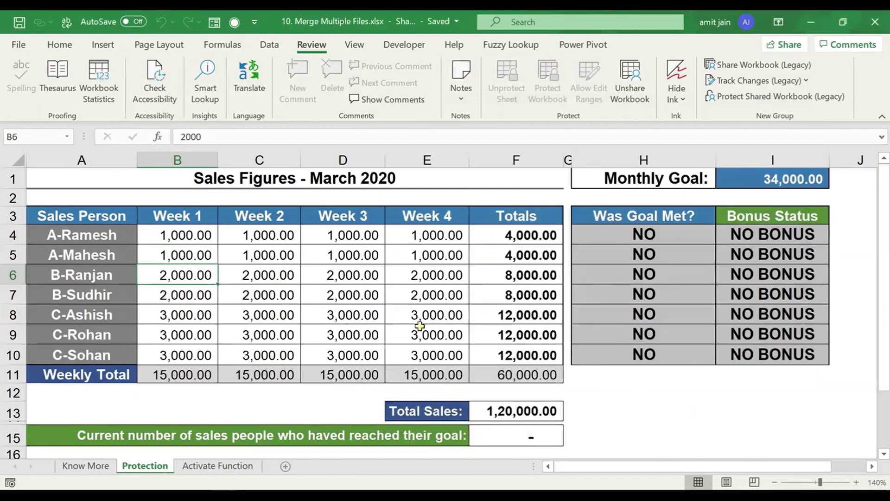
pyautogui.click(184, 241)
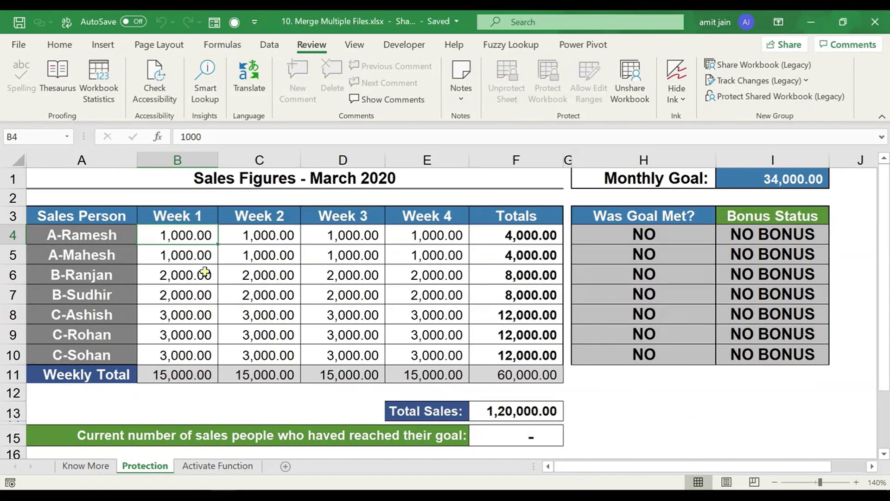
pyautogui.hotkey('alt', 'Tab')
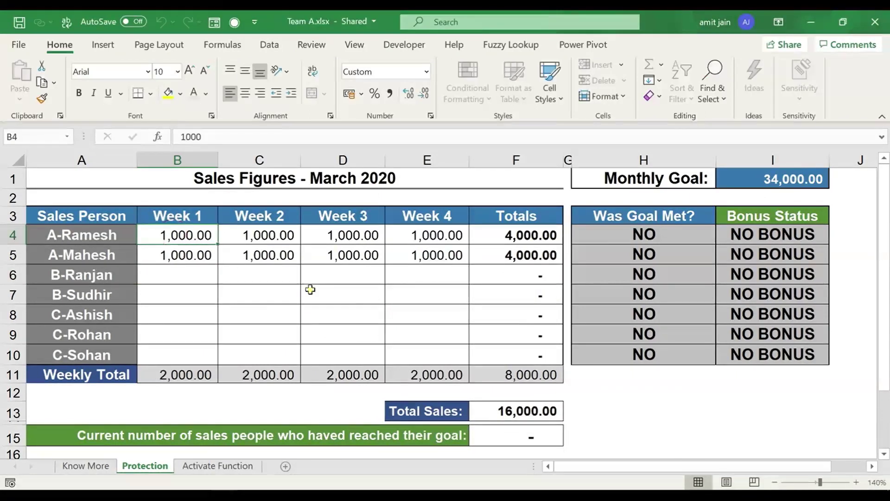
# Unlock Team A's protected cell B4 by entering the correct range password.
pyautogui.press('Delete')
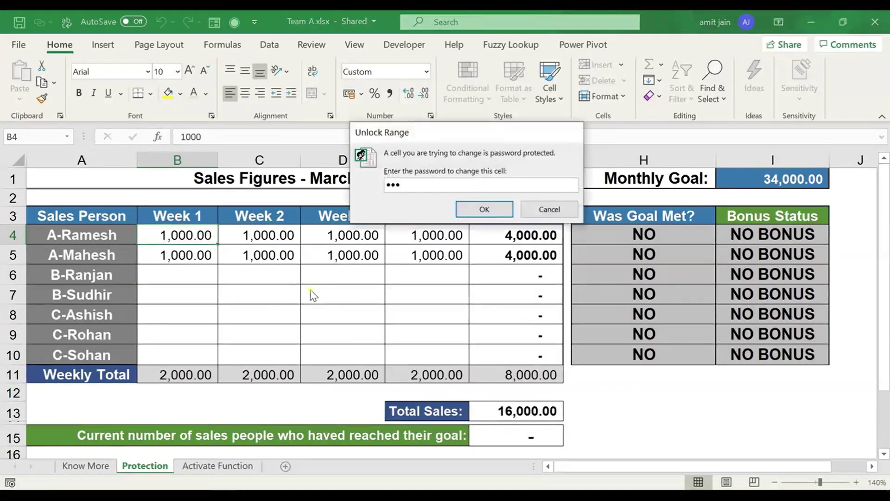
pyautogui.press('Return')
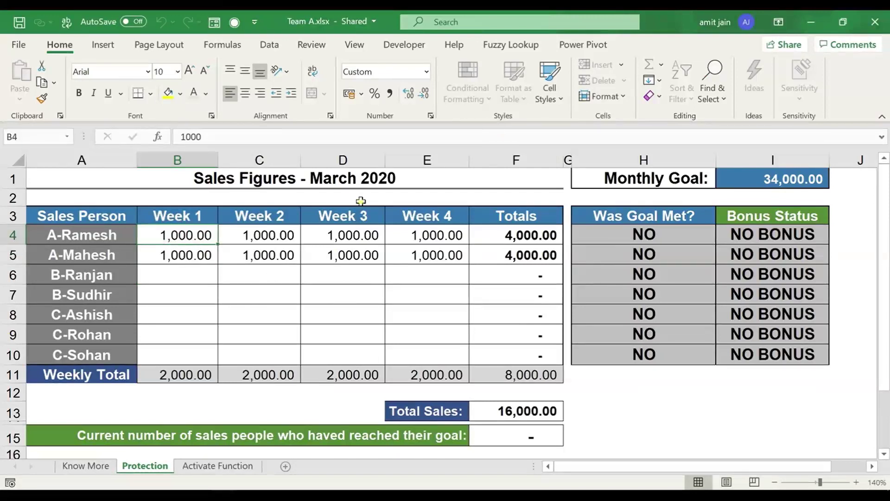
pyautogui.press('Delete')
pyautogui.press('Return')
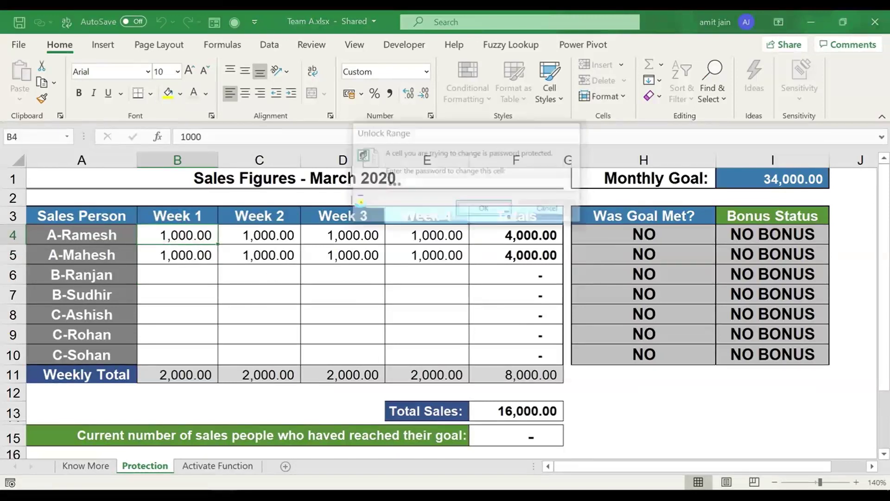
# Fill B4:E5 with 5,000.00 for A-Ramesh and A-Mahesh, then close Team A.xlsx.
pyautogui.write('50000')
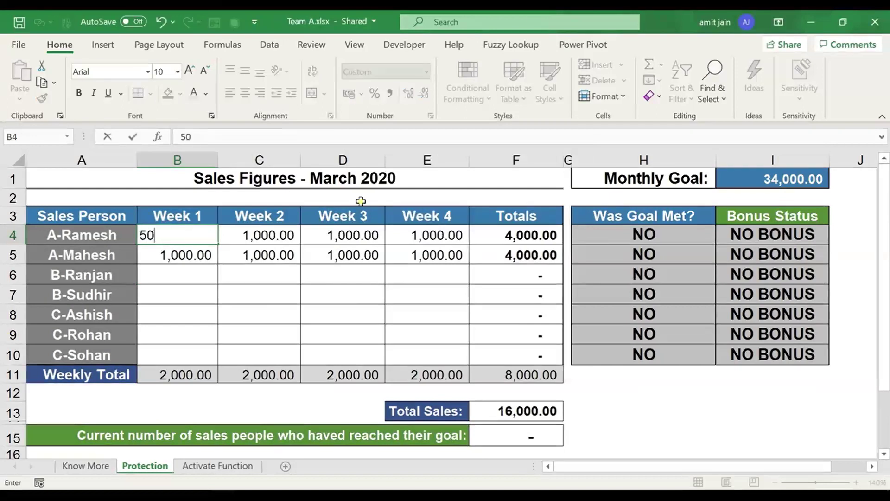
pyautogui.press('BackSpace')
pyautogui.hotkey('ctrl', 'Return')
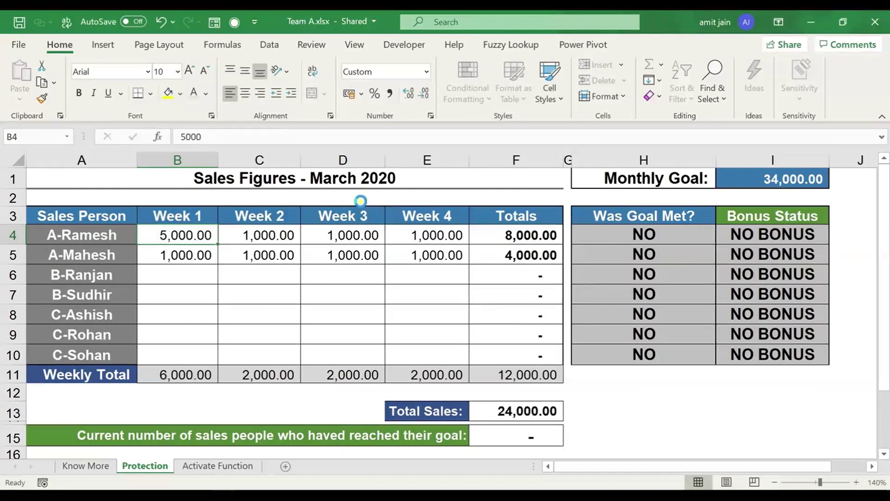
pyautogui.hotkey('ctrl', 'c')
pyautogui.hotkey('shift', 'Down')
pyautogui.hotkey('shift', 'Right')
pyautogui.hotkey('shift', 'Right')
pyautogui.hotkey('shift', 'Right')
pyautogui.press('Return')
pyautogui.press('Left')
pyautogui.press('Right')
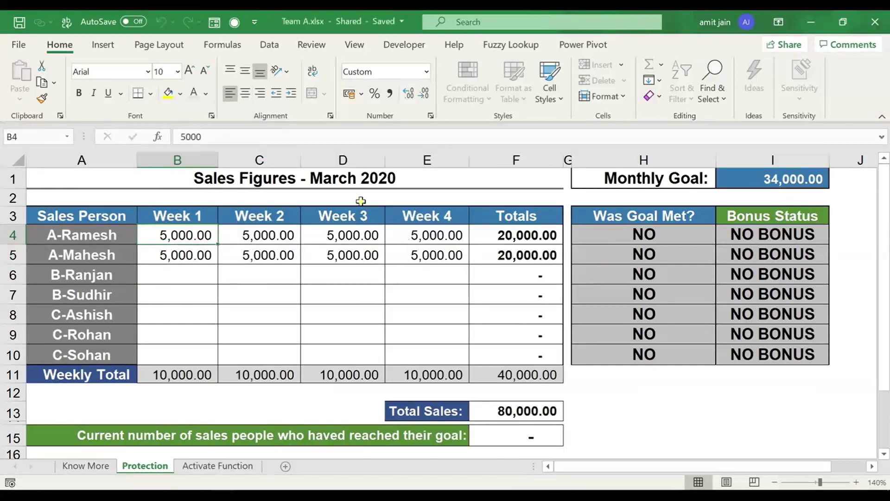
pyautogui.click(876, 22)
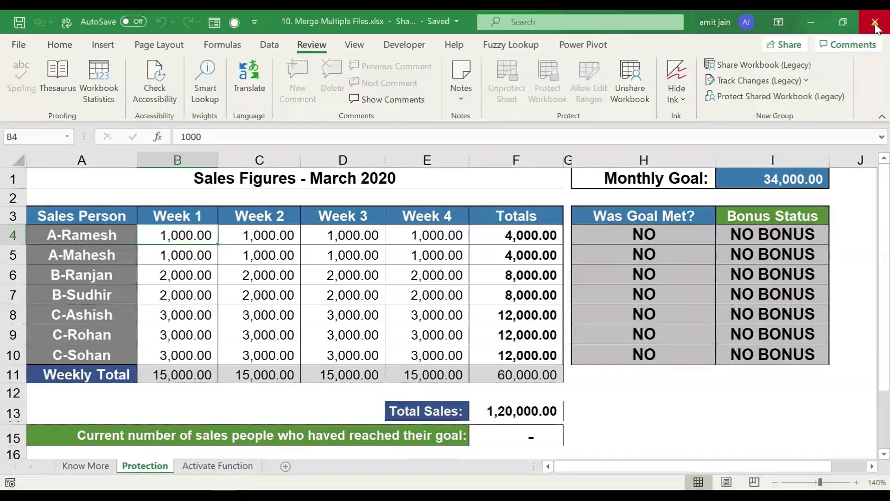
pyautogui.click(876, 22)
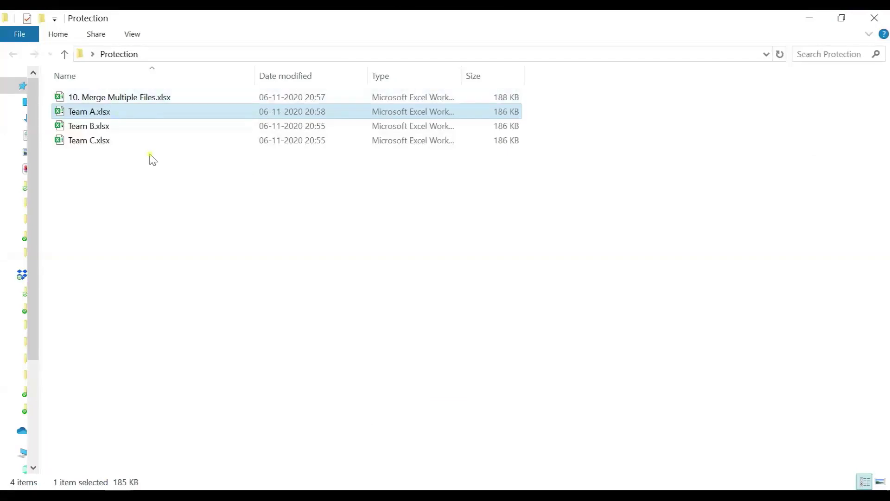
pyautogui.hotkey('alt', 'Tab')
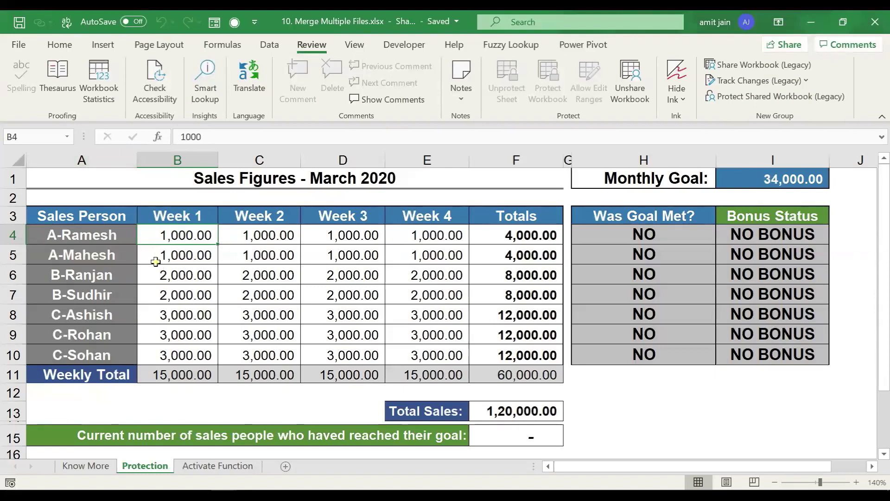
# Re-merge the updated Team A.xlsx into the master, raising total sales to 1,84,000.00.
pyautogui.click(236, 23)
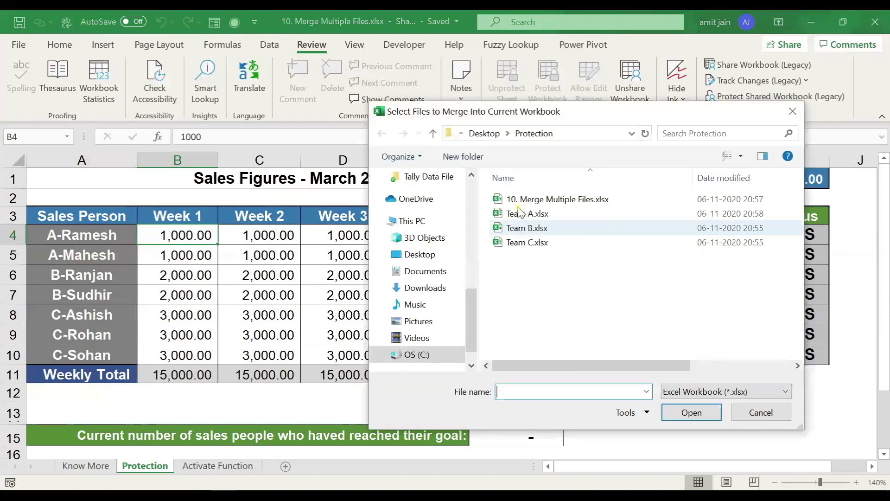
pyautogui.click(525, 215)
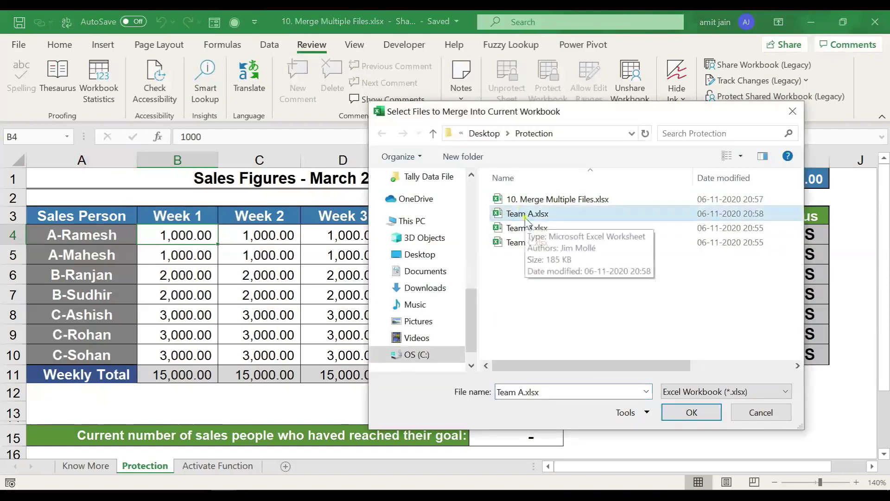
pyautogui.click(689, 412)
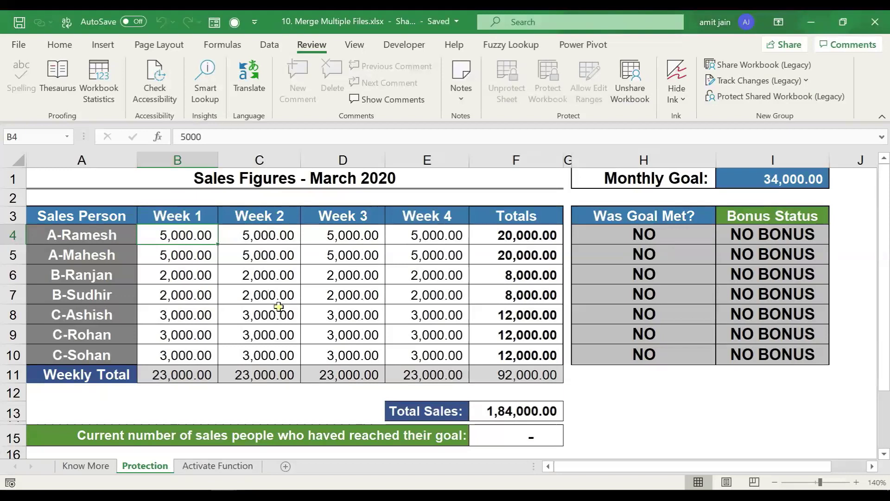
# Unshare the master workbook, then switch to the 'Merge Data from Multiple Files' slide.
pyautogui.click(641, 99)
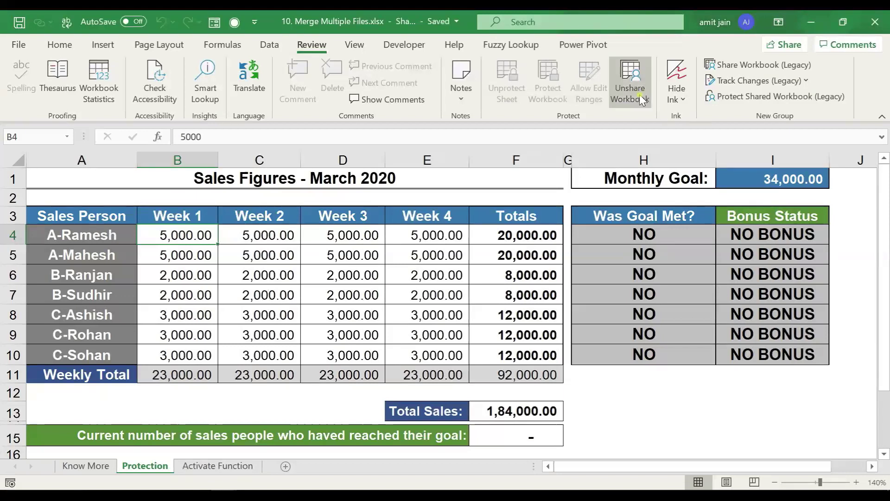
pyautogui.click(210, 299)
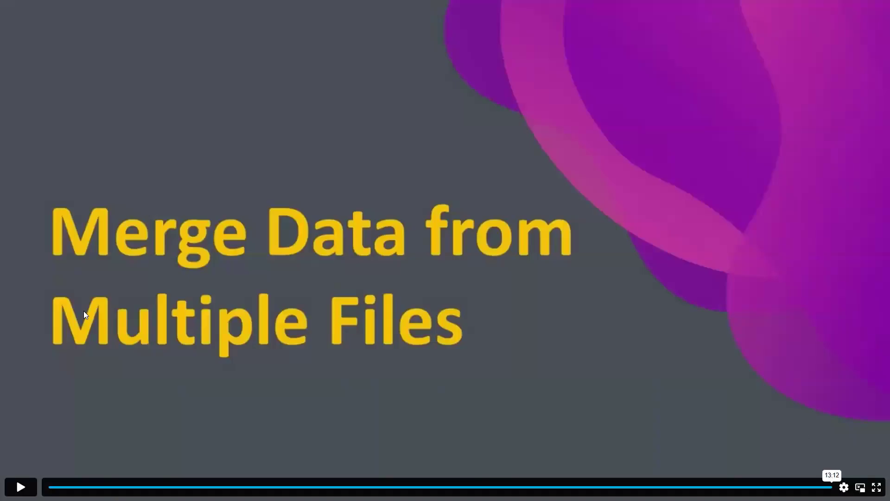
pyautogui.click(104, 486)
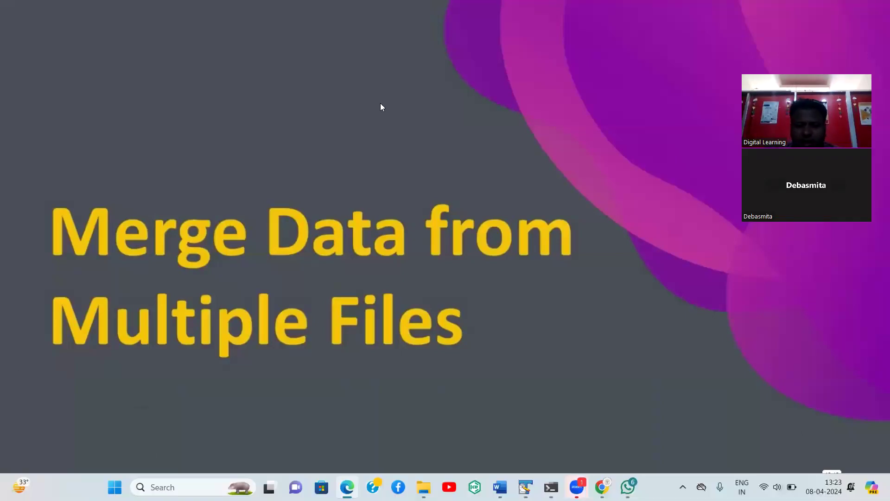